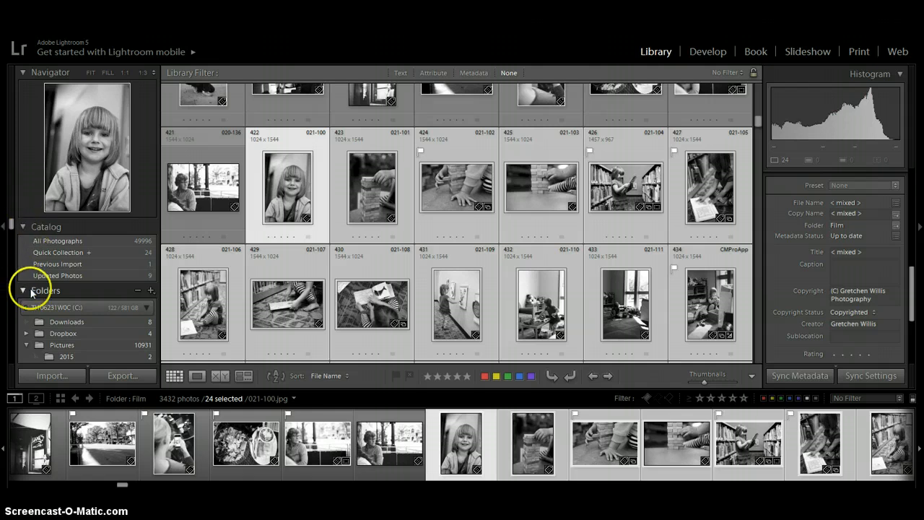
# Scroll the left panel down to the Collections section.
pyautogui.moveTo(11, 229); pyautogui.dragTo(7, 299)
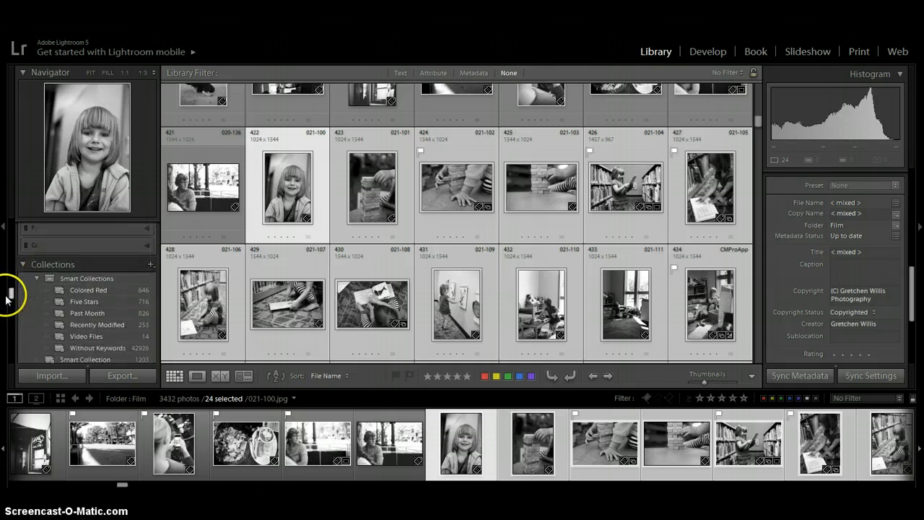
# Create a collection named 'at the library' that includes the 24 selected photos.
pyautogui.click(151, 264)
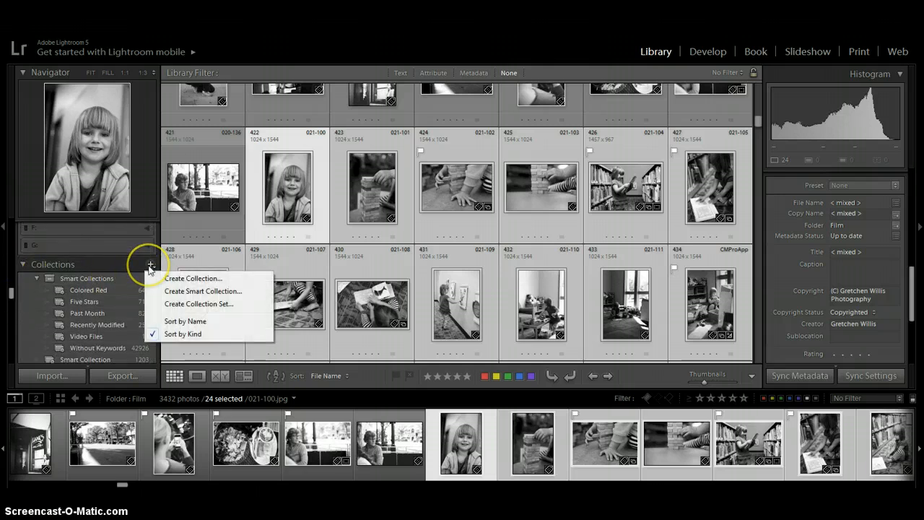
pyautogui.click(167, 278)
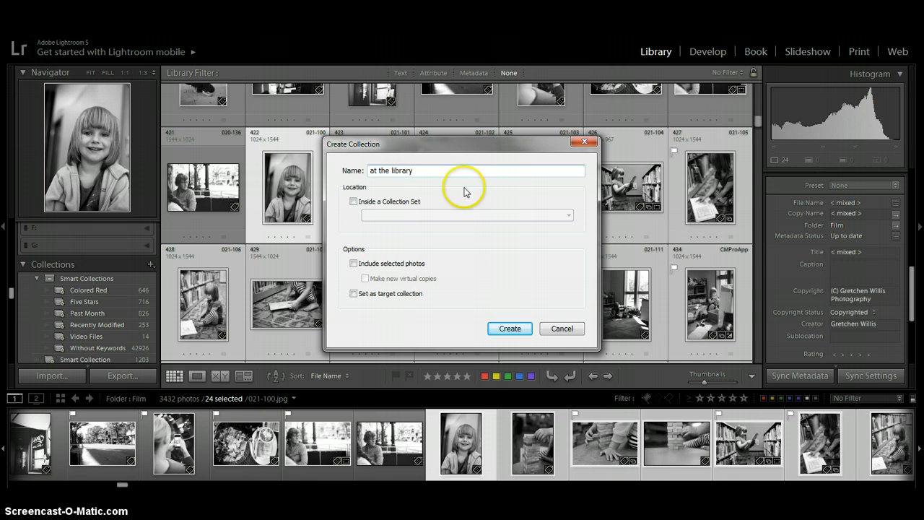
pyautogui.click(353, 264)
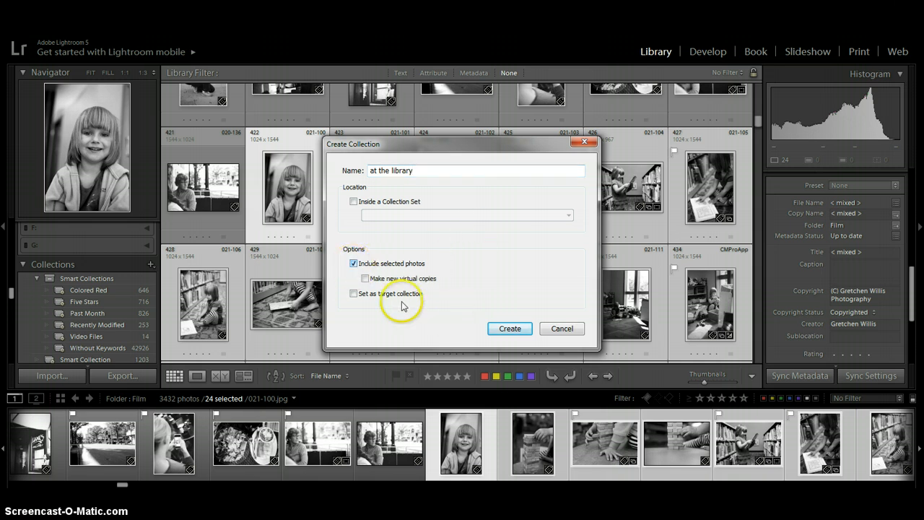
pyautogui.click(510, 328)
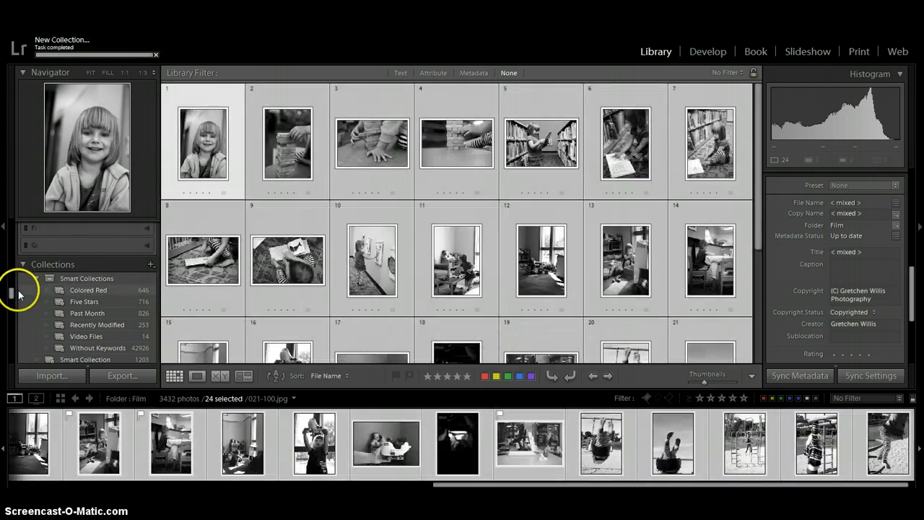
# Scroll the Collections panel so 'at the library' and its 24 photos stay in view.
pyautogui.moveTo(11, 295); pyautogui.dragTo(11, 300)
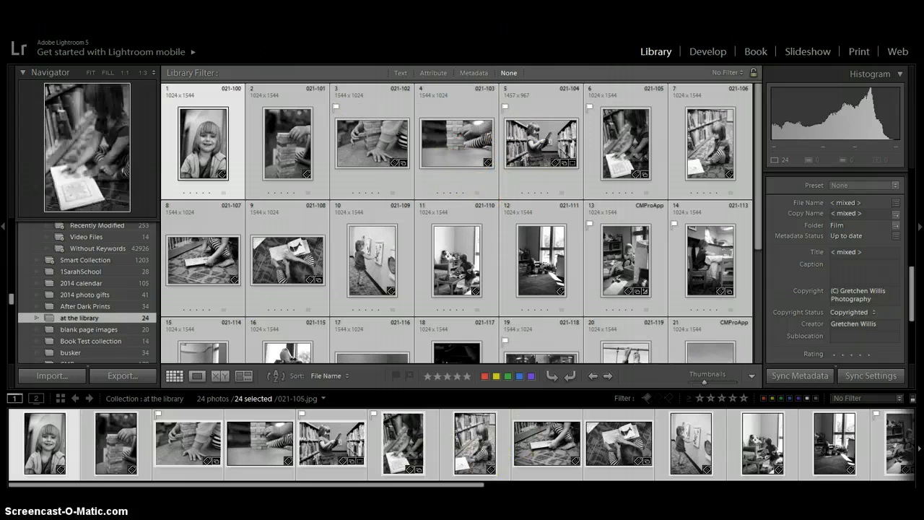
pyautogui.click(810, 52)
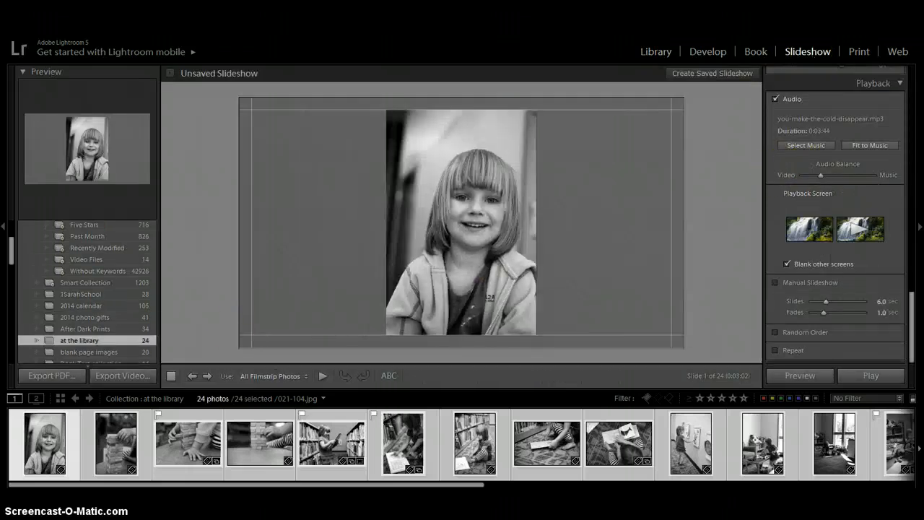
pyautogui.moveTo(910, 340); pyautogui.dragTo(896, 92)
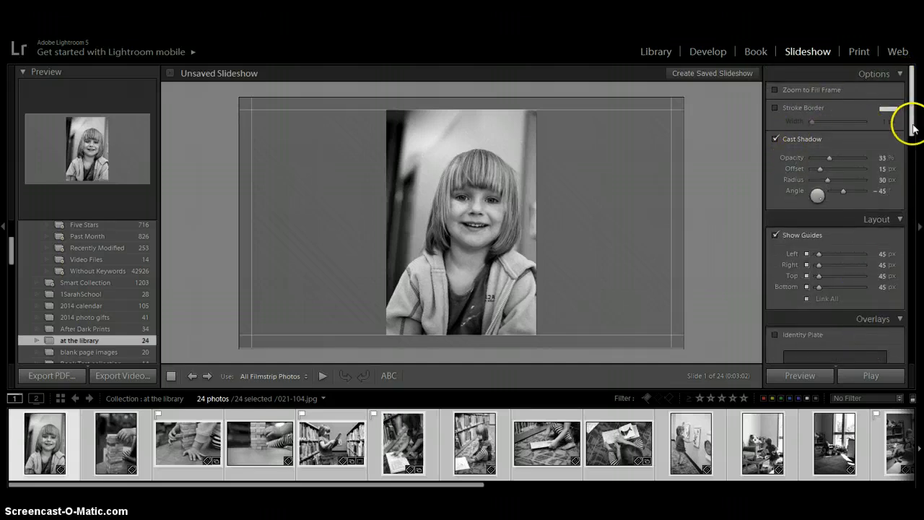
pyautogui.moveTo(908, 120); pyautogui.dragTo(908, 158)
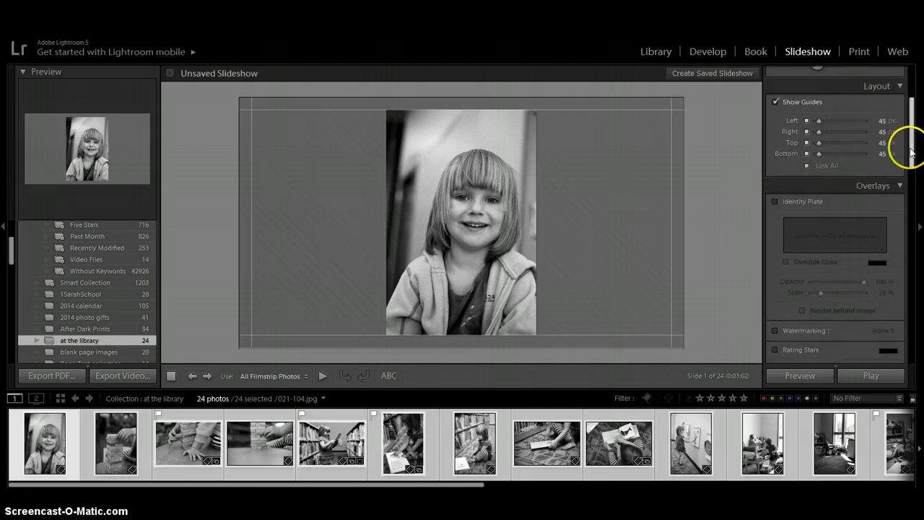
pyautogui.moveTo(911, 156); pyautogui.dragTo(915, 181)
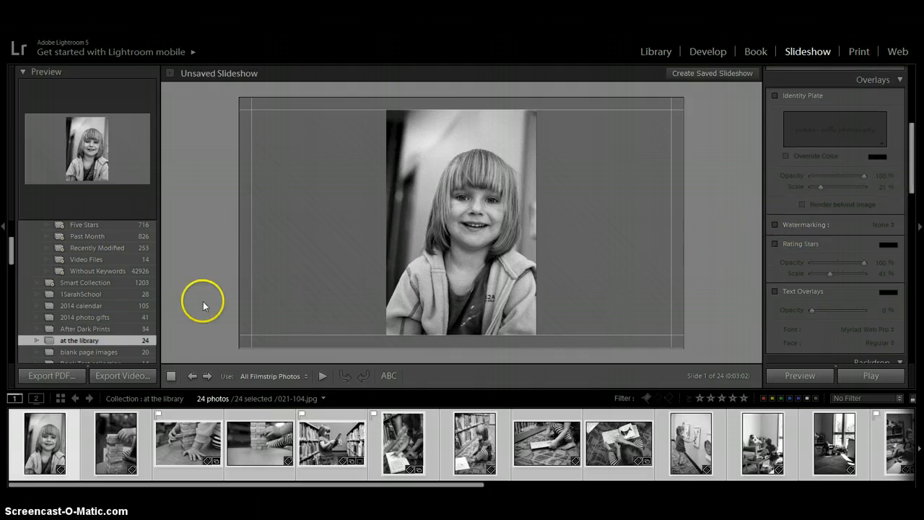
pyautogui.click(656, 52)
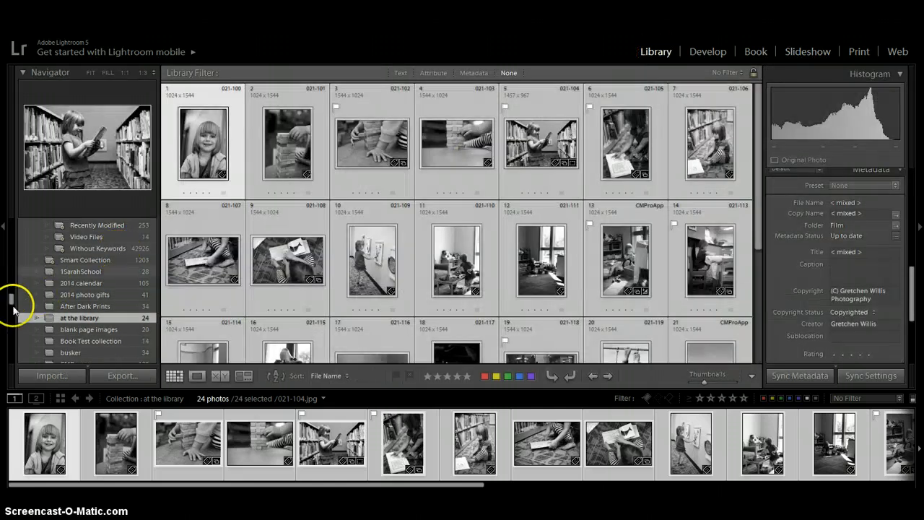
# Switch the collection to the Slideshow module and scroll the right panel to Backdrop and Titles.
pyautogui.moveTo(10, 300)
pyautogui.mouseDown()
pyautogui.moveTo(7, 292)
pyautogui.moveTo(14, 306)
pyautogui.mouseUp()
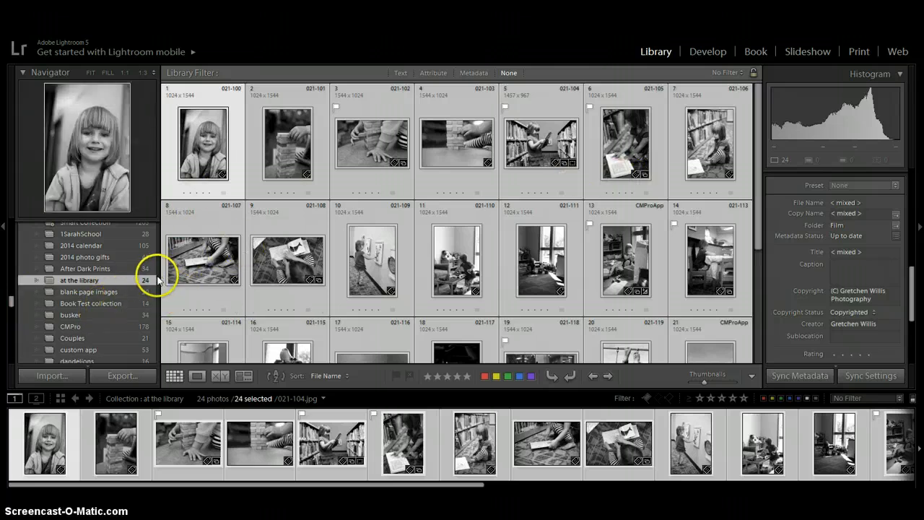
pyautogui.click(819, 49)
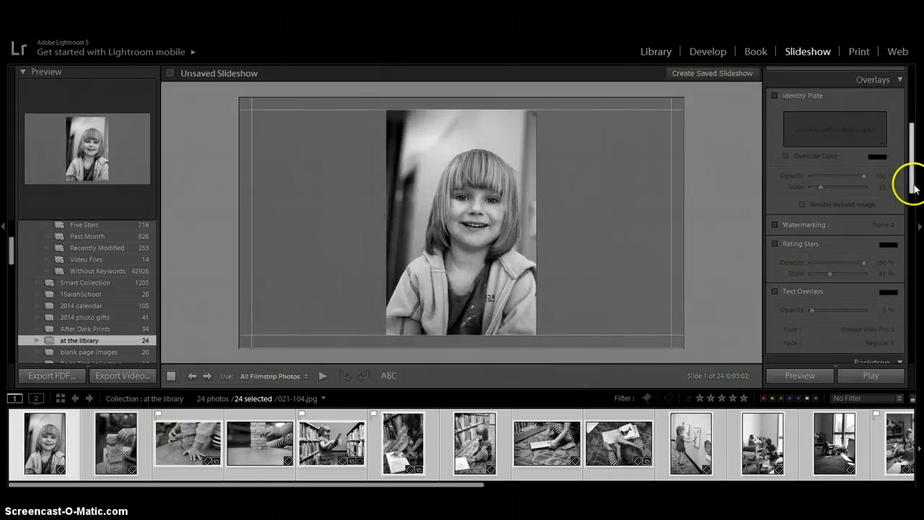
pyautogui.moveTo(910, 181); pyautogui.dragTo(919, 277)
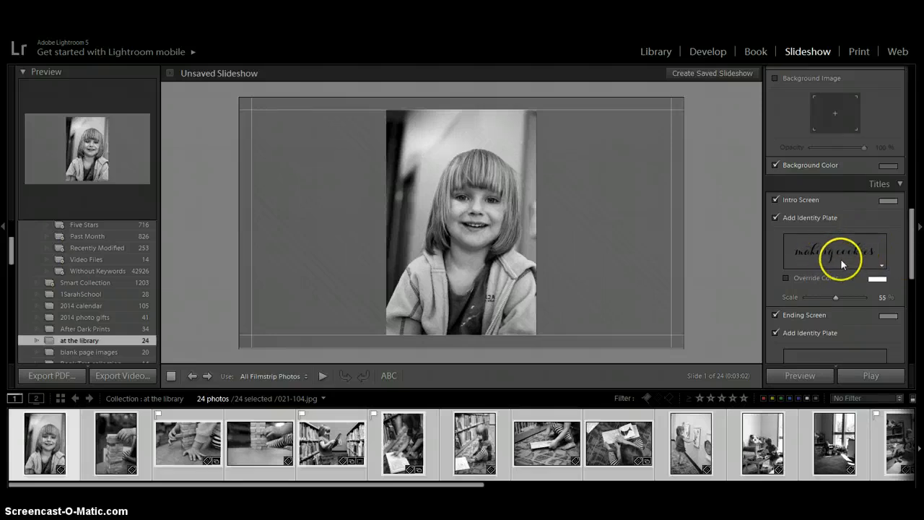
# Check the intro title's font, Carolyna Pro Black, in the title editor and cancel without changes.
pyautogui.click(881, 269)
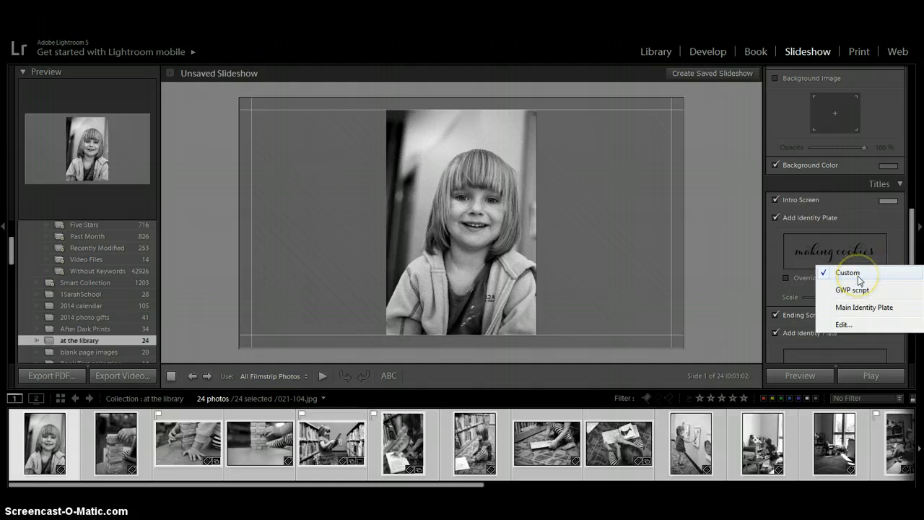
pyautogui.click(843, 324)
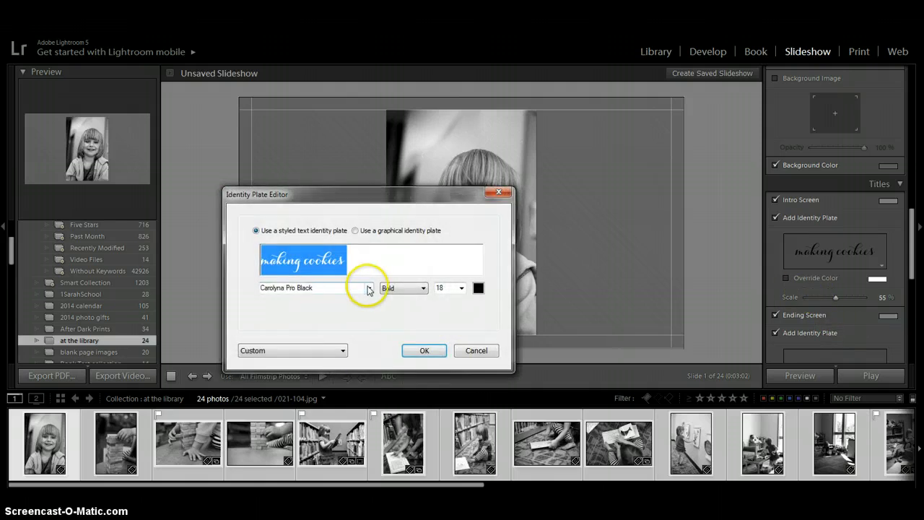
pyautogui.click(369, 288)
pyautogui.click(369, 288)
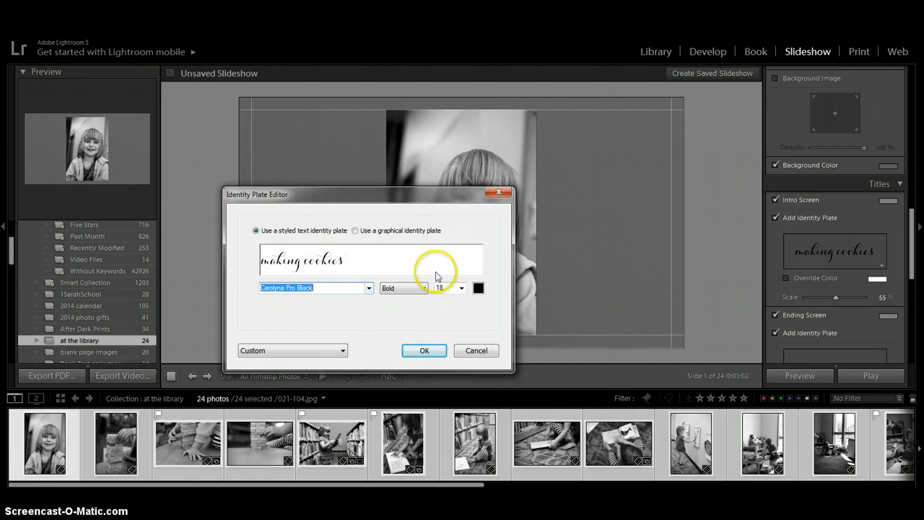
pyautogui.click(476, 351)
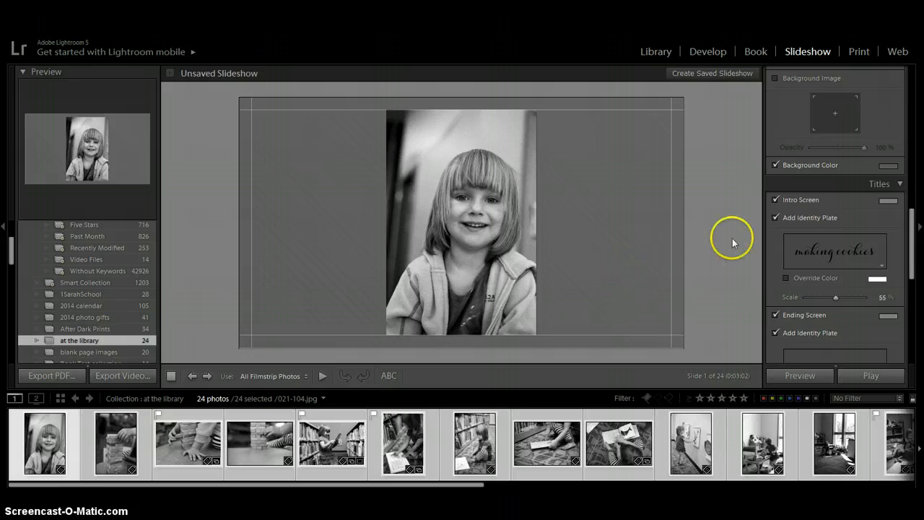
# Edit the intro title text to read 'at the library' and confirm it.
pyautogui.click(883, 267)
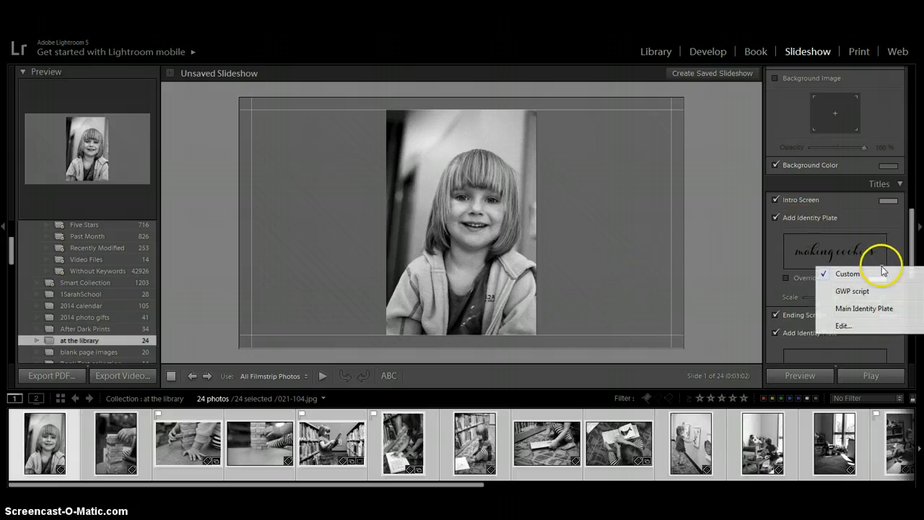
pyautogui.click(856, 326)
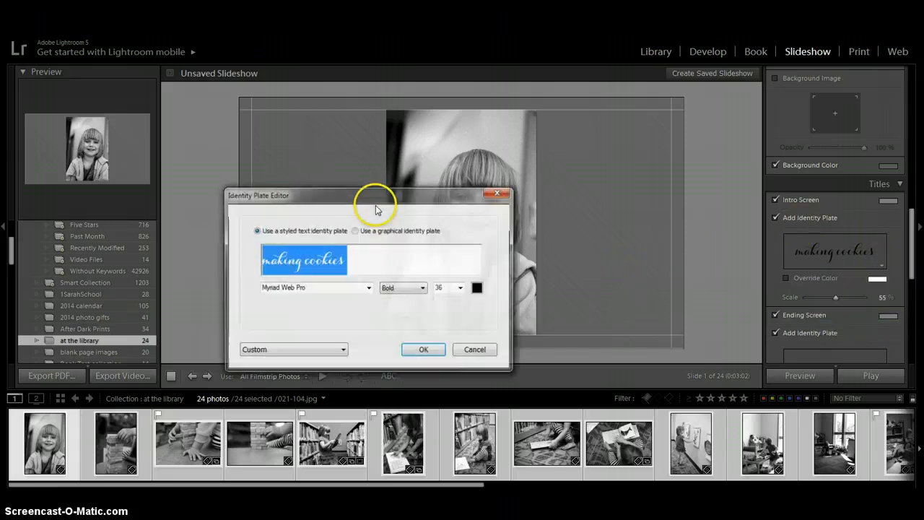
pyautogui.write('at the library')
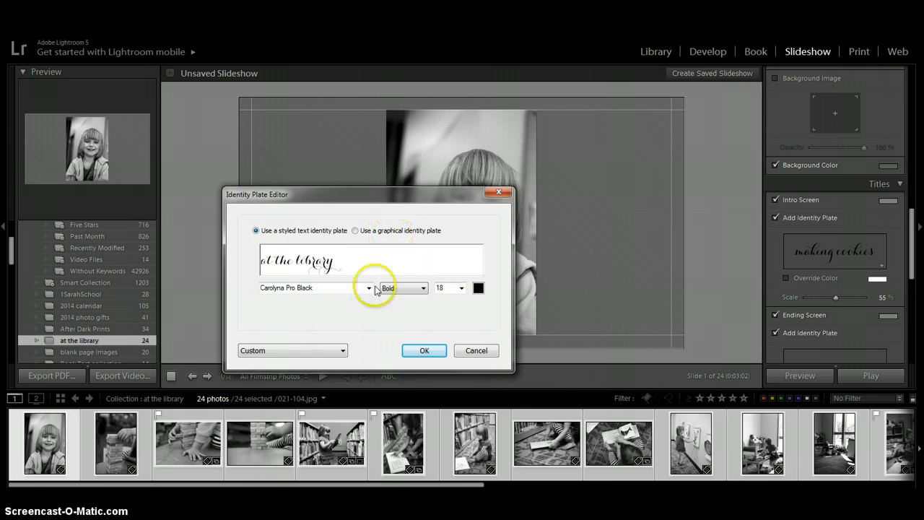
pyautogui.click(422, 350)
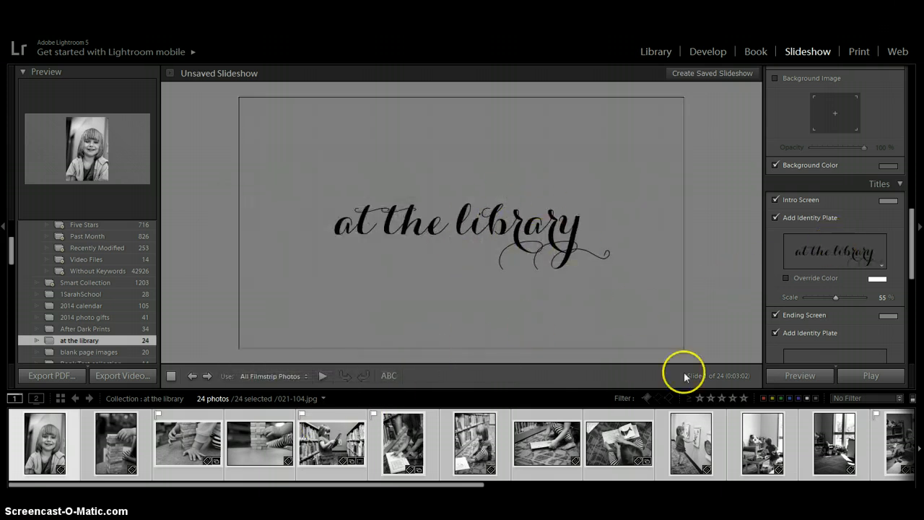
pyautogui.moveTo(909, 272); pyautogui.dragTo(914, 340)
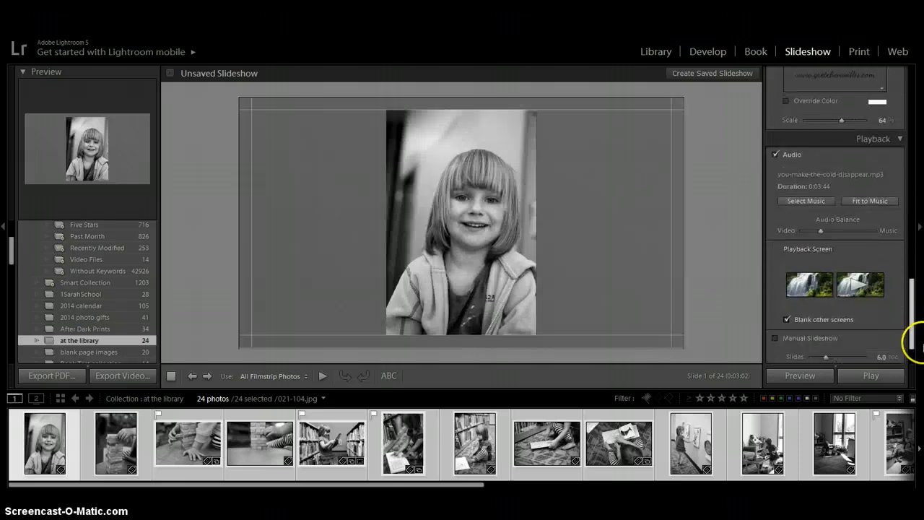
# Pick 'when i'm sixty four' from the Music library as the slideshow soundtrack.
pyautogui.click(804, 202)
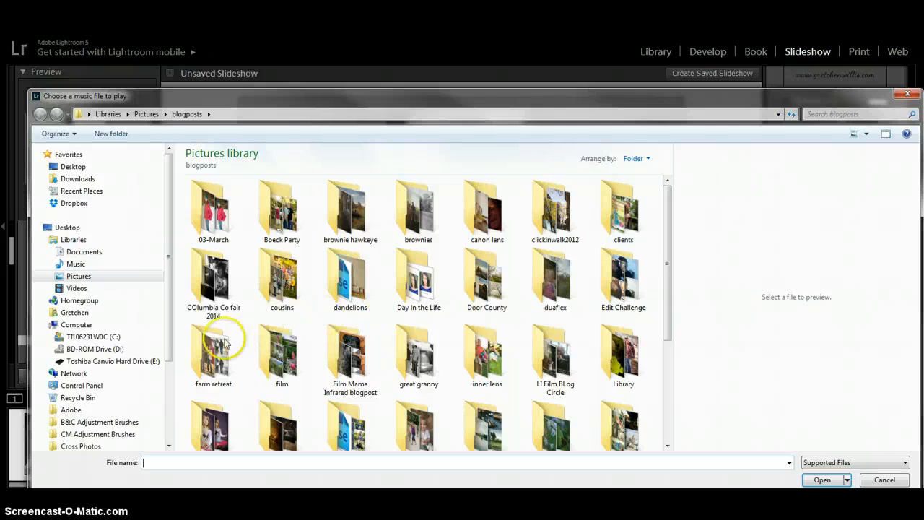
pyautogui.click(76, 264)
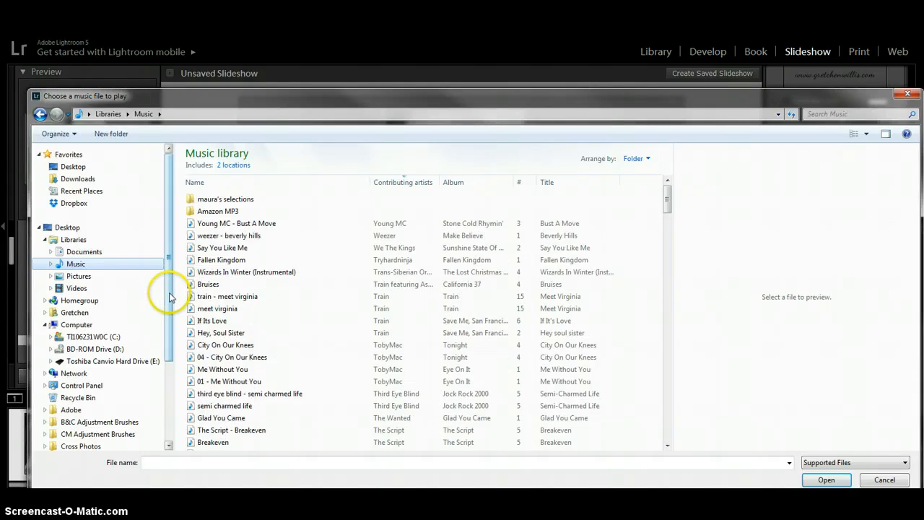
pyautogui.moveTo(169, 301); pyautogui.dragTo(171, 330)
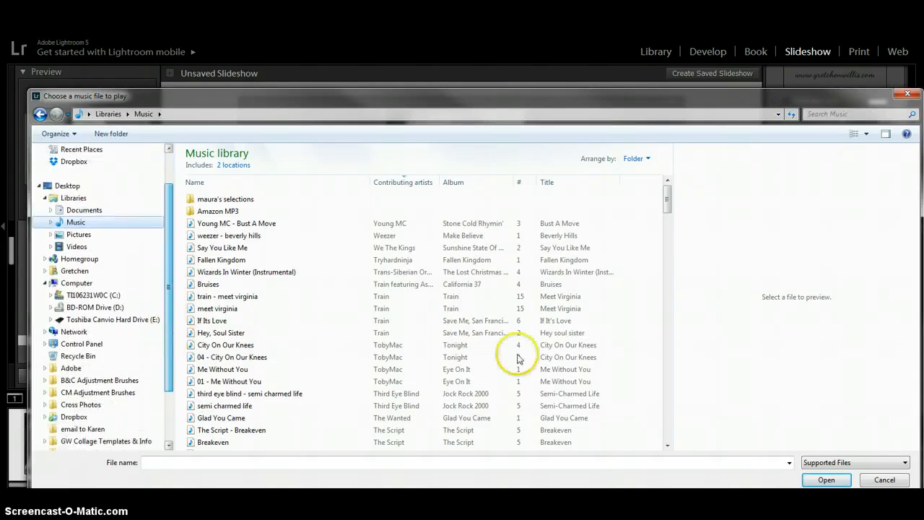
pyautogui.moveTo(664, 196); pyautogui.dragTo(670, 214)
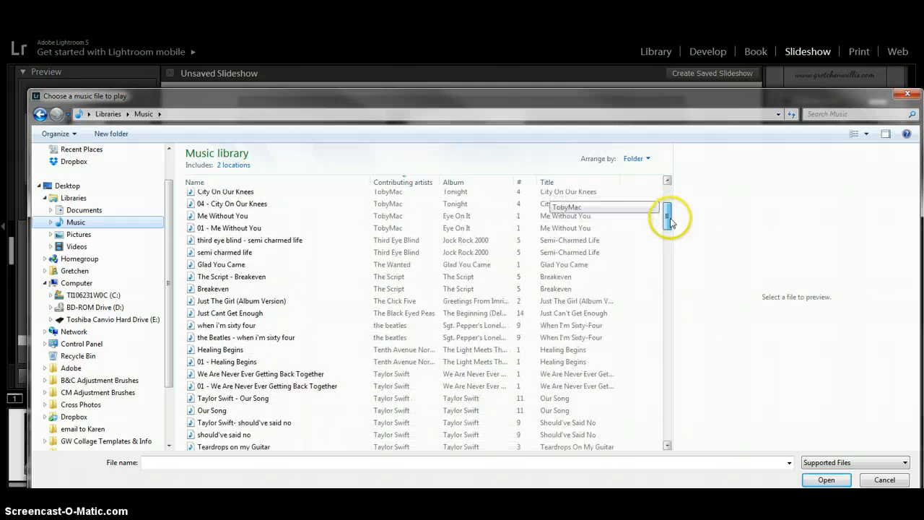
pyautogui.click(261, 328)
pyautogui.click(827, 481)
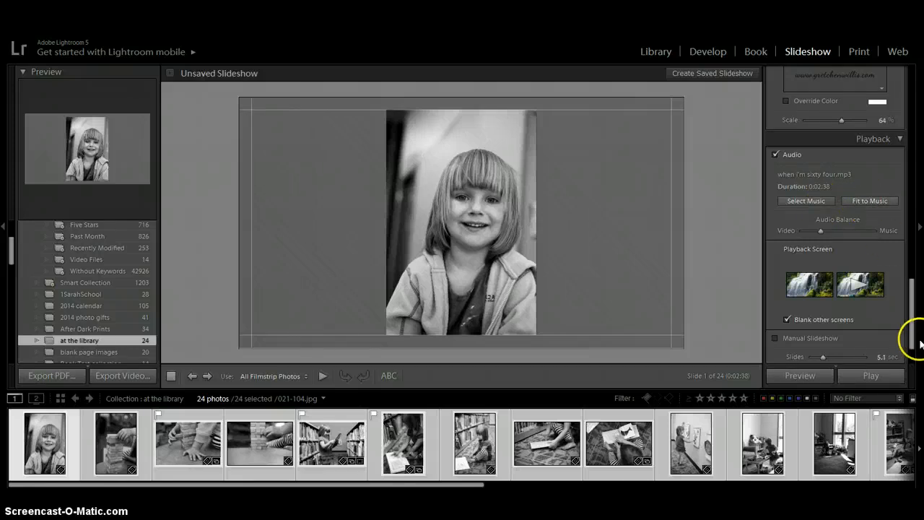
# Preview the 24-slide show with its music, stopping it at slide 3.
pyautogui.scroll(-3, 910, 346)
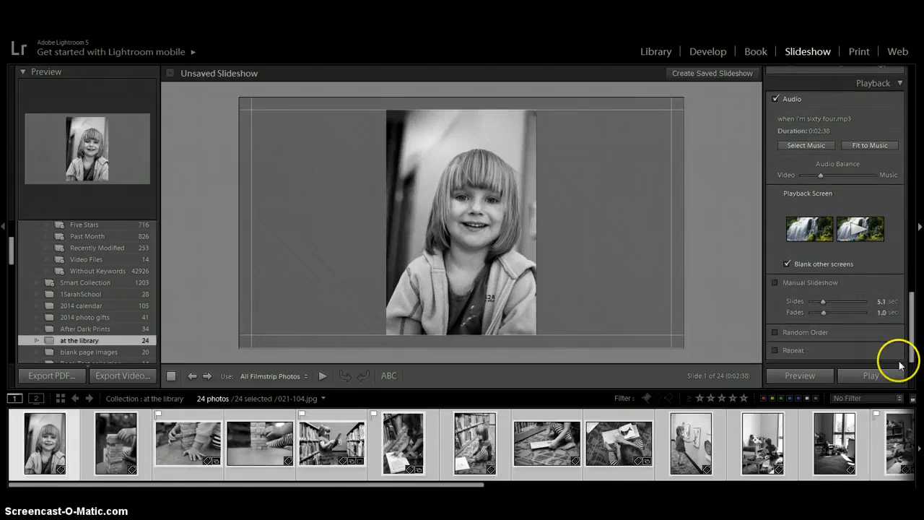
pyautogui.click(823, 380)
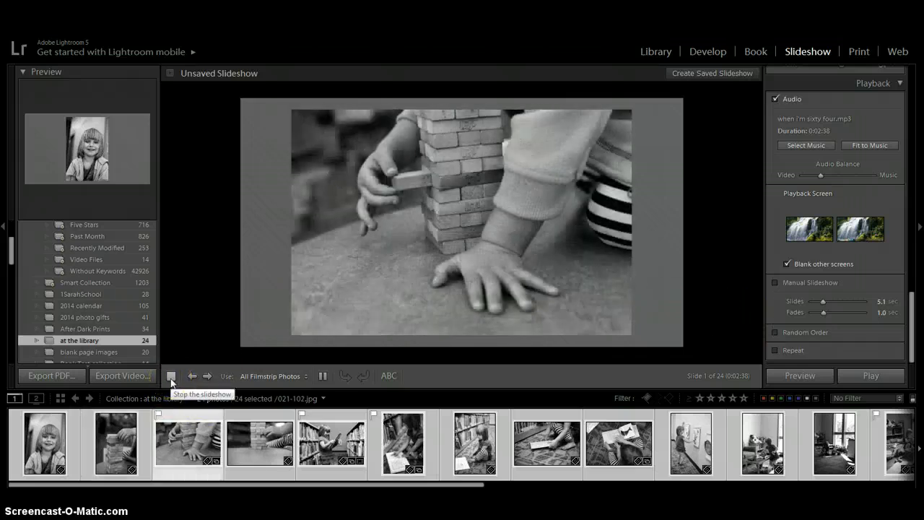
pyautogui.click(171, 376)
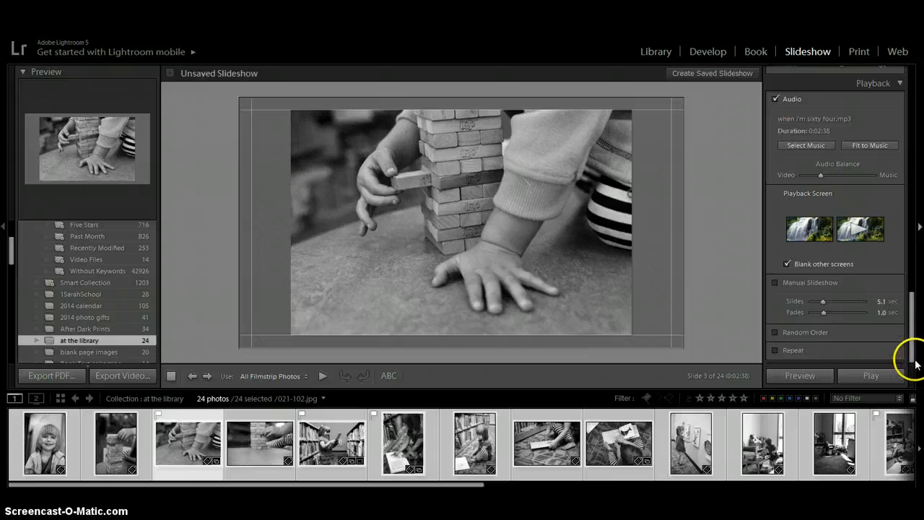
# Start a video export of the slideshow through the Slideshow menu's Export Video Slideshow.
pyautogui.click(109, 376)
pyautogui.click(111, 375)
pyautogui.scroll(10, 835, 216)
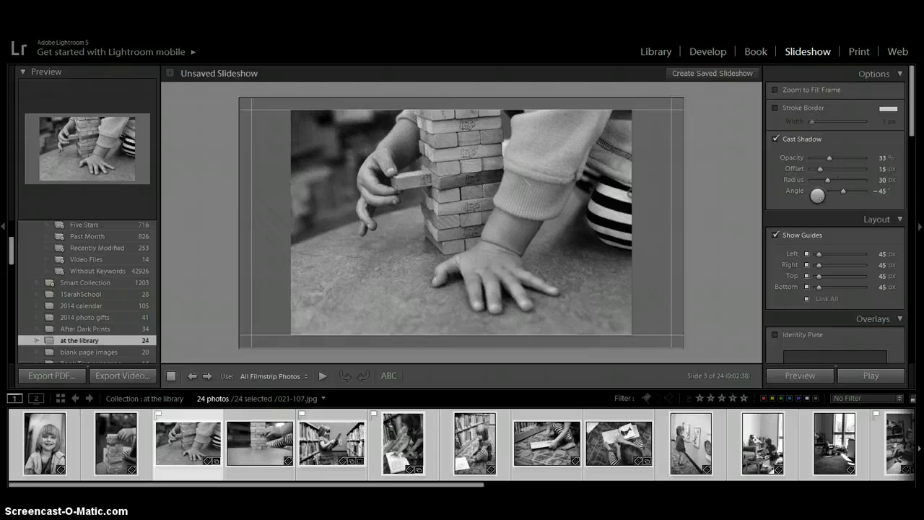
pyautogui.click(56, 23)
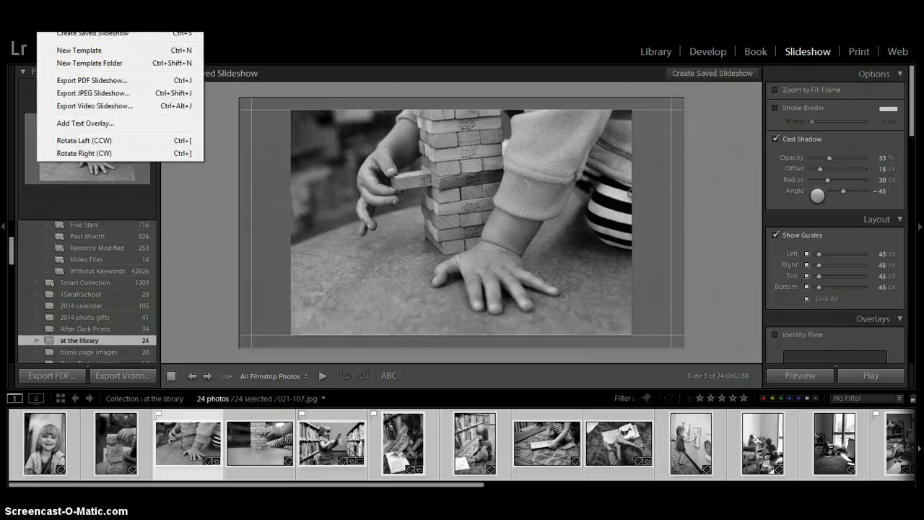
pyautogui.click(91, 106)
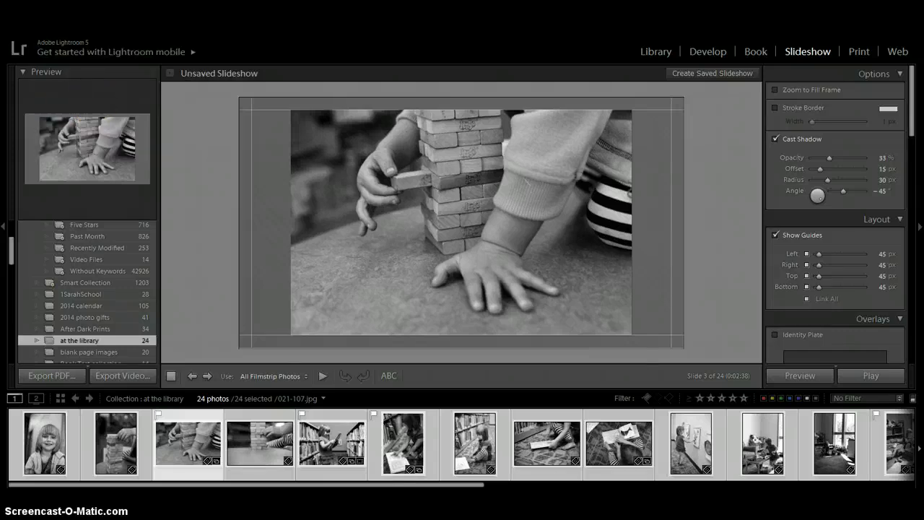
# Export the slideshow as the video 'at the library' using the 720p preset.
pyautogui.moveTo(136, 174); pyautogui.dragTo(470, 57)
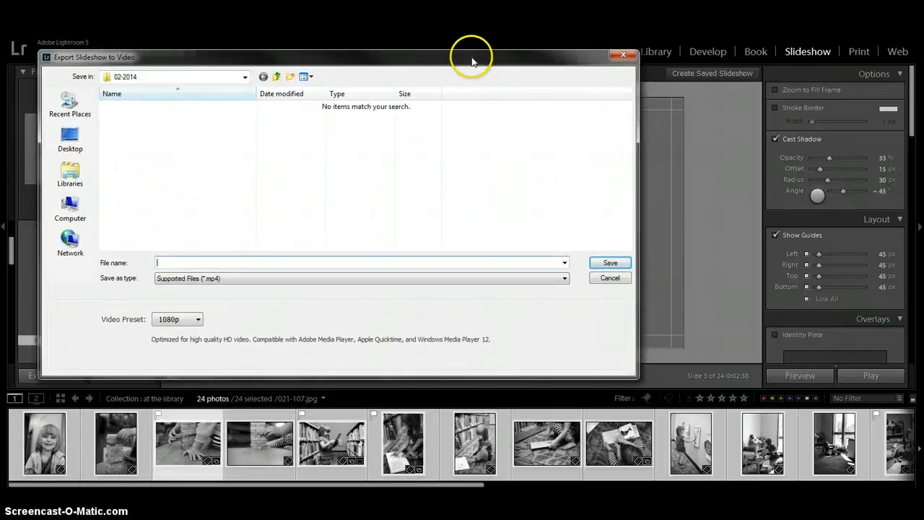
pyautogui.click(198, 322)
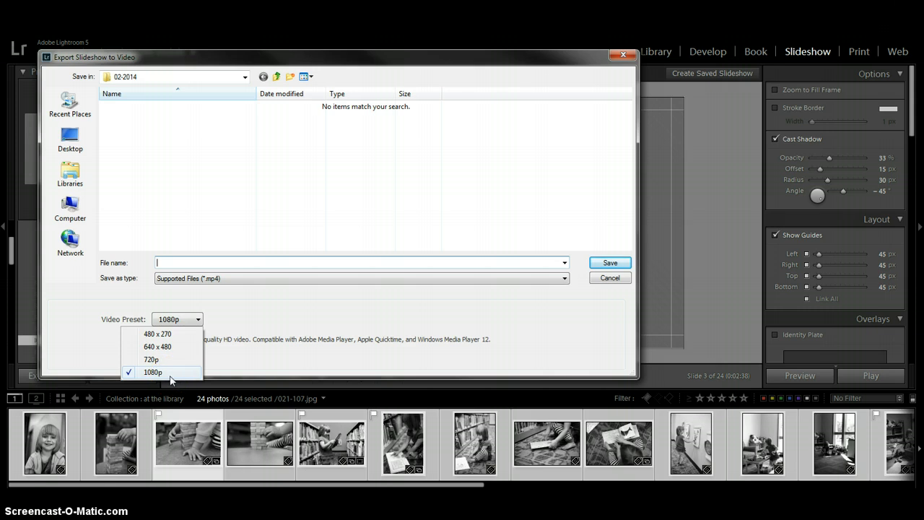
pyautogui.click(160, 348)
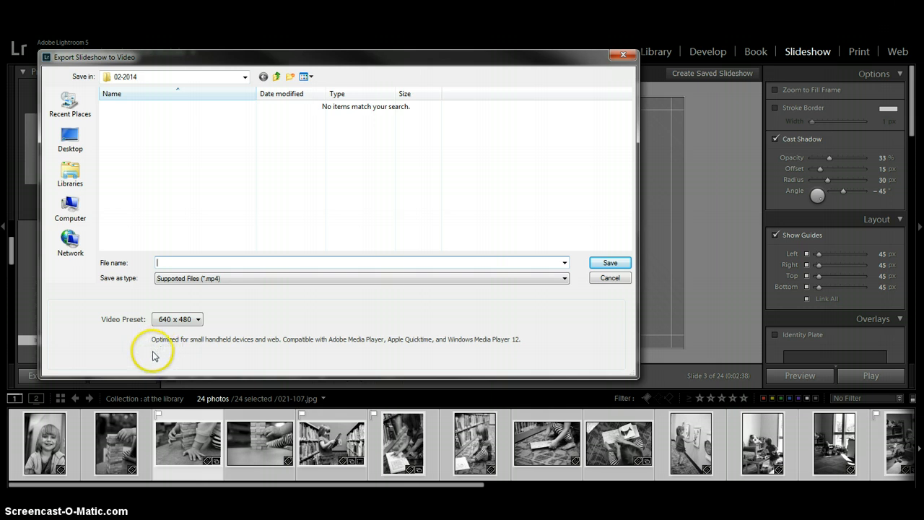
pyautogui.click(197, 326)
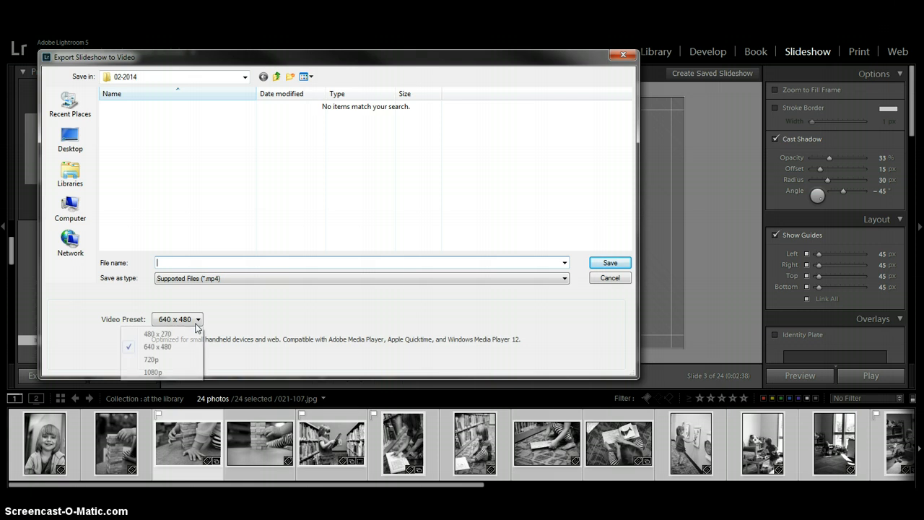
pyautogui.click(153, 359)
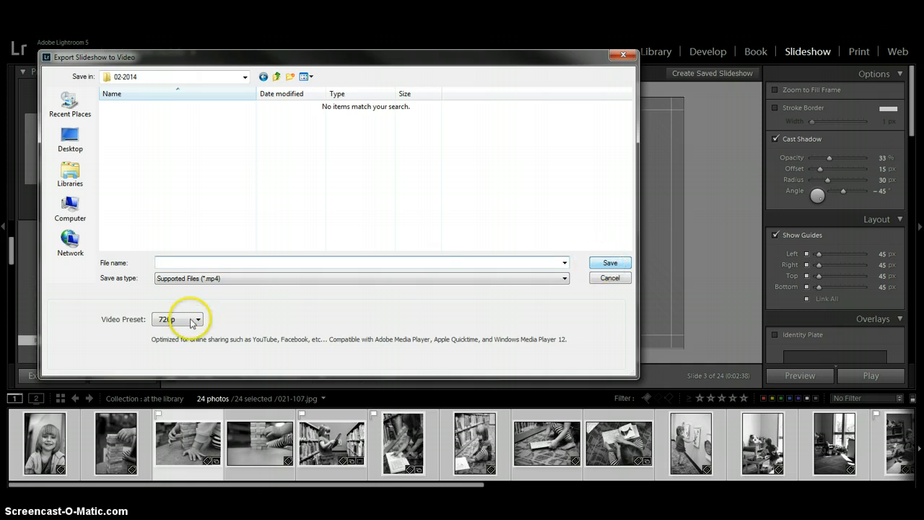
pyautogui.click(207, 262)
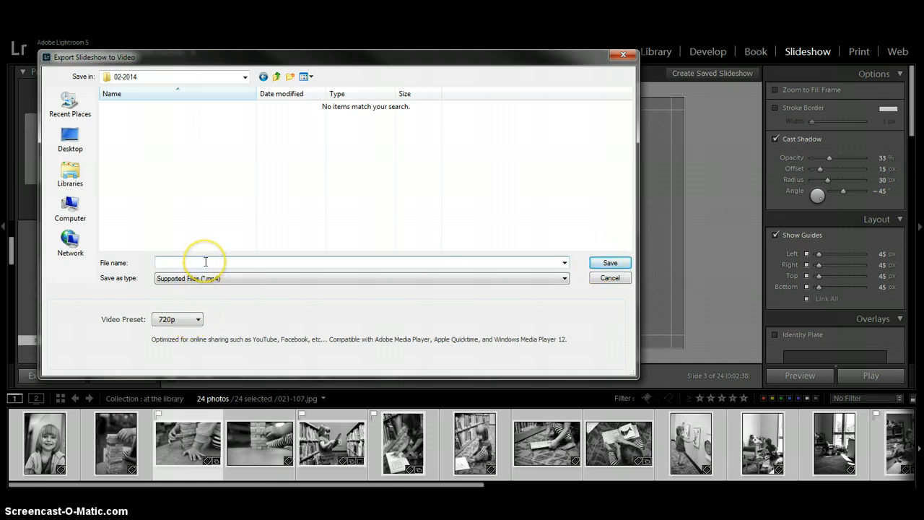
pyautogui.write('at the library')
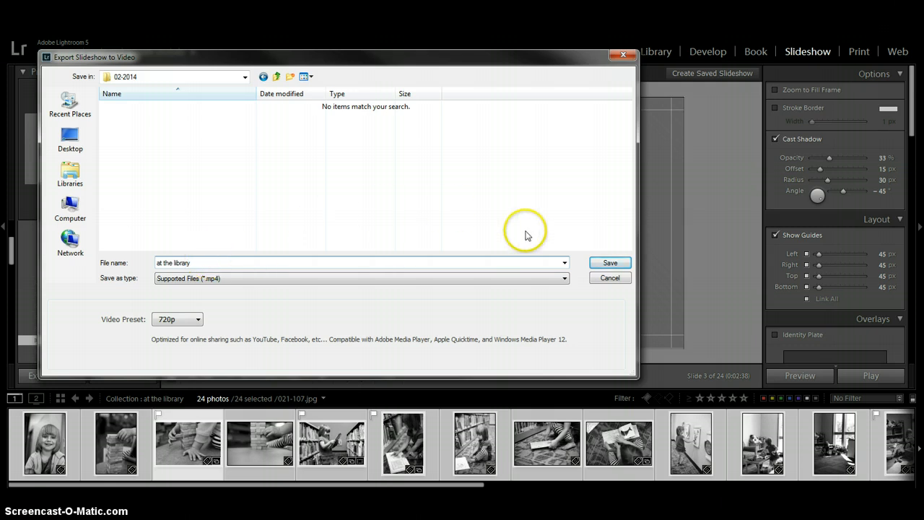
pyautogui.click(610, 262)
# Select the third filmstrip photo, then bring up Windows Explorer showing the Libraries folder.
pyautogui.click(196, 423)
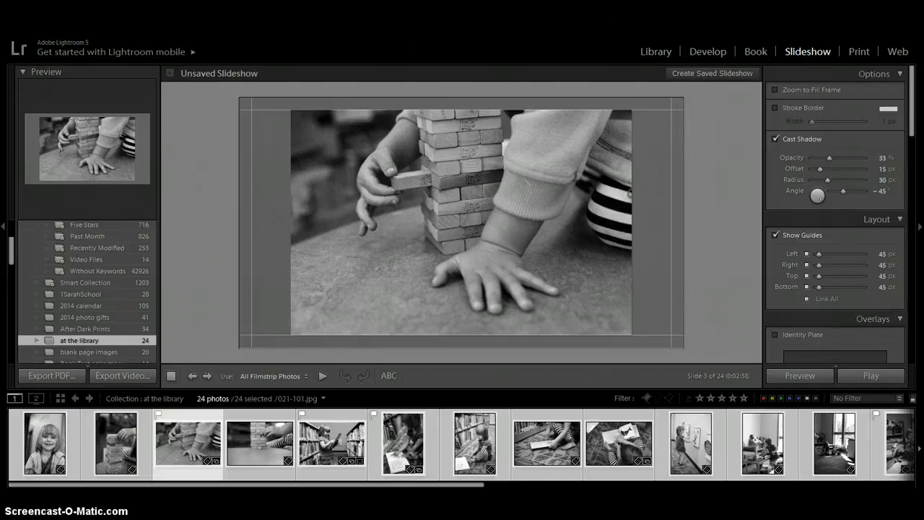
pyautogui.click(124, 466)
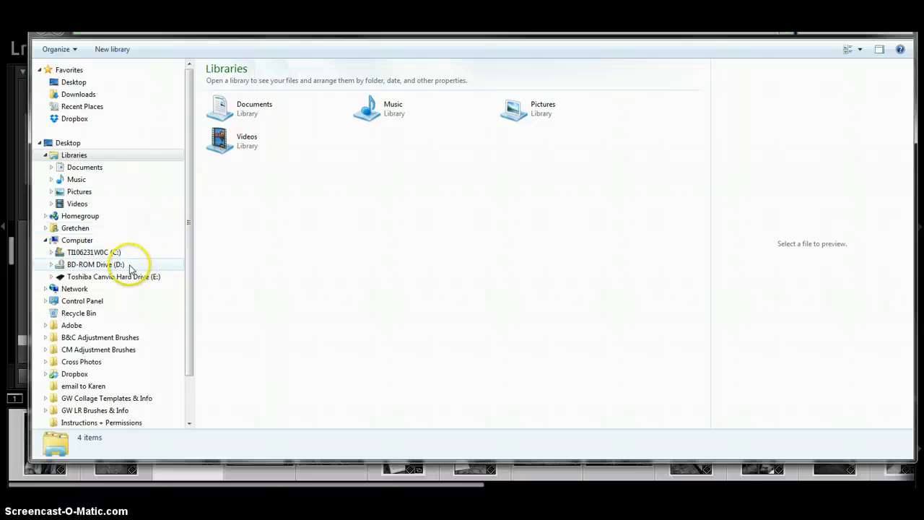
# Find the exported 'at the library' video in the export folder on the Toshiba drive.
pyautogui.click(100, 204)
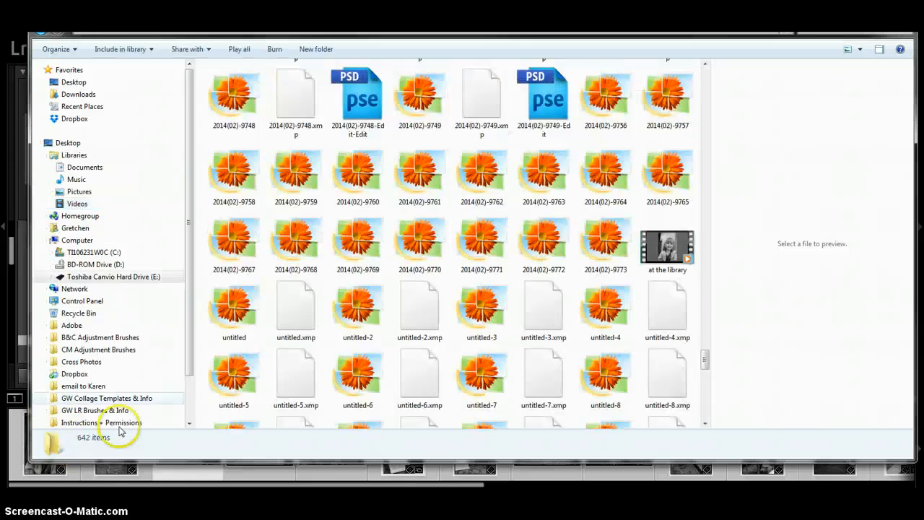
pyautogui.click(667, 248)
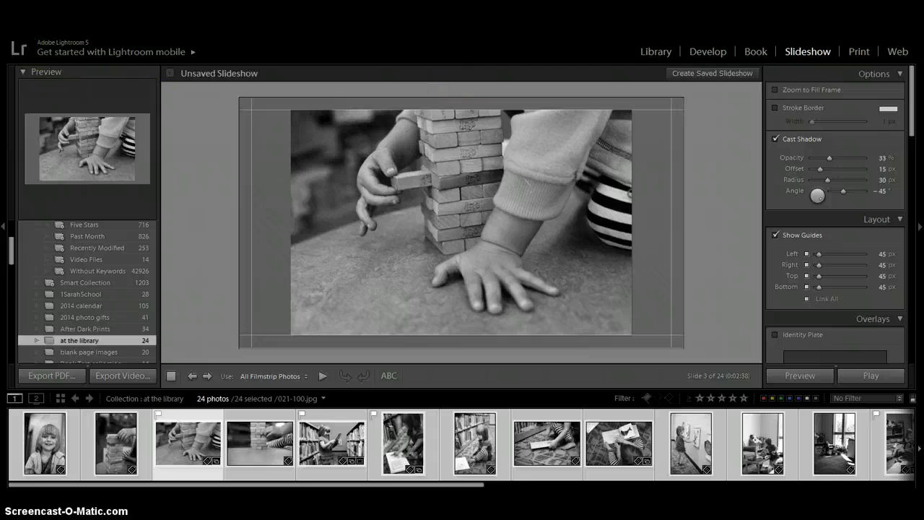
# Check the Save in folder in Export Video Slideshow, then cancel without exporting.
pyautogui.click(50, 23)
pyautogui.click(61, 108)
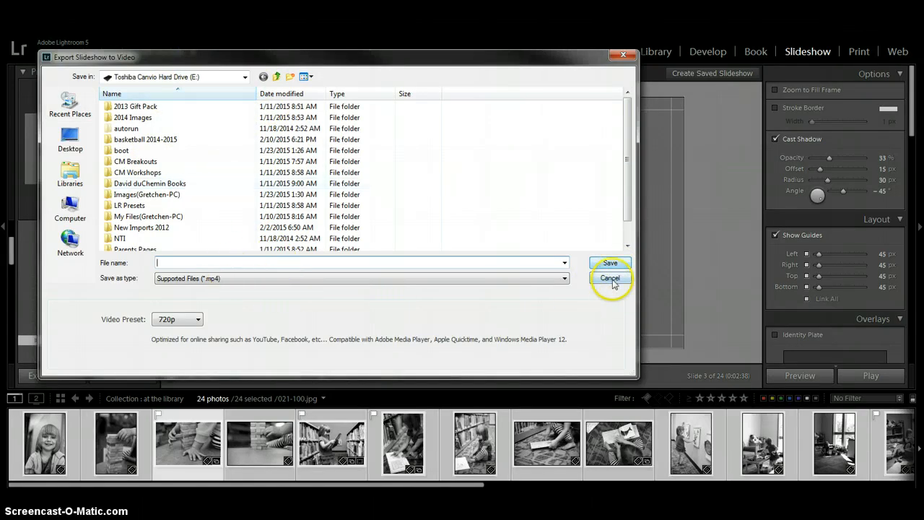
pyautogui.click(620, 56)
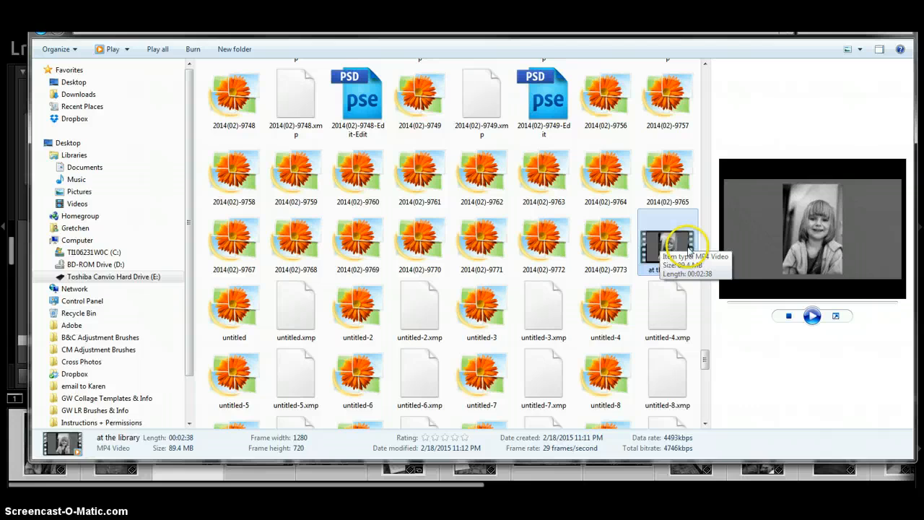
# Copy 'at the library' into the Videos library, confirm it arrived, and minimize Explorer.
pyautogui.moveTo(687, 253); pyautogui.dragTo(78, 205)
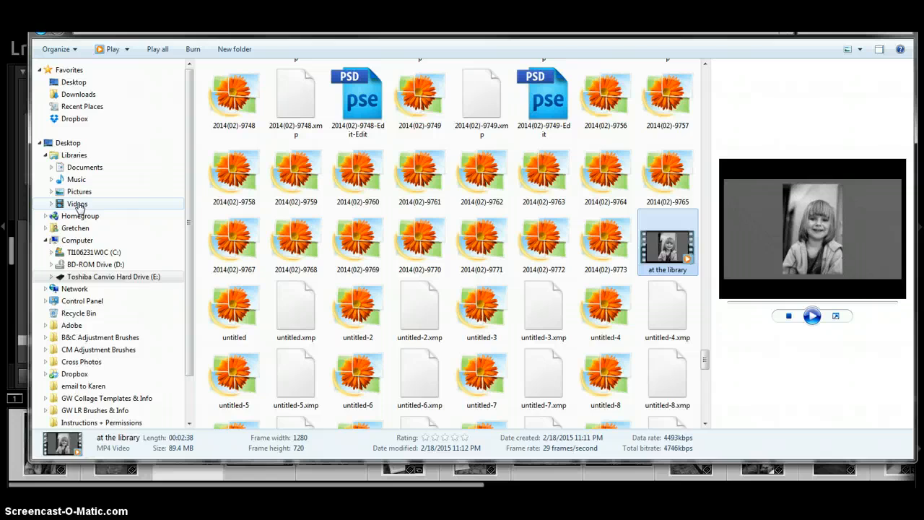
pyautogui.click(78, 205)
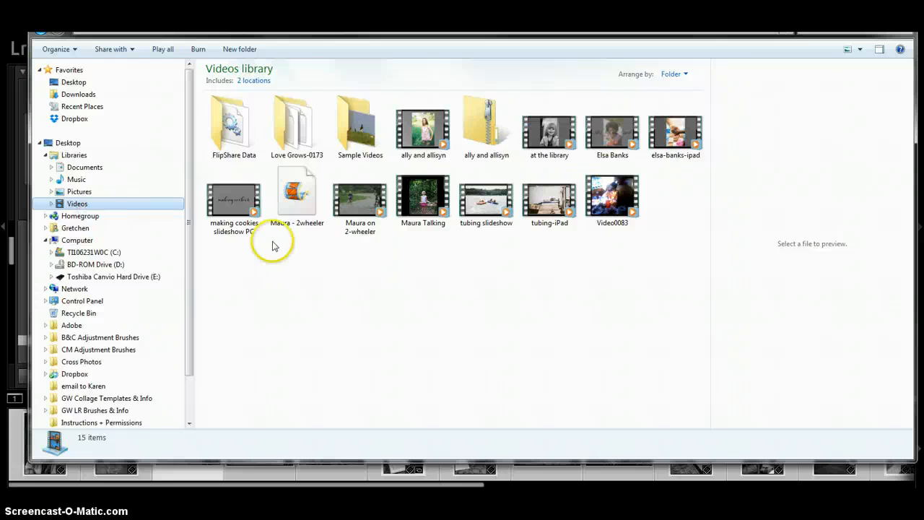
pyautogui.click(549, 142)
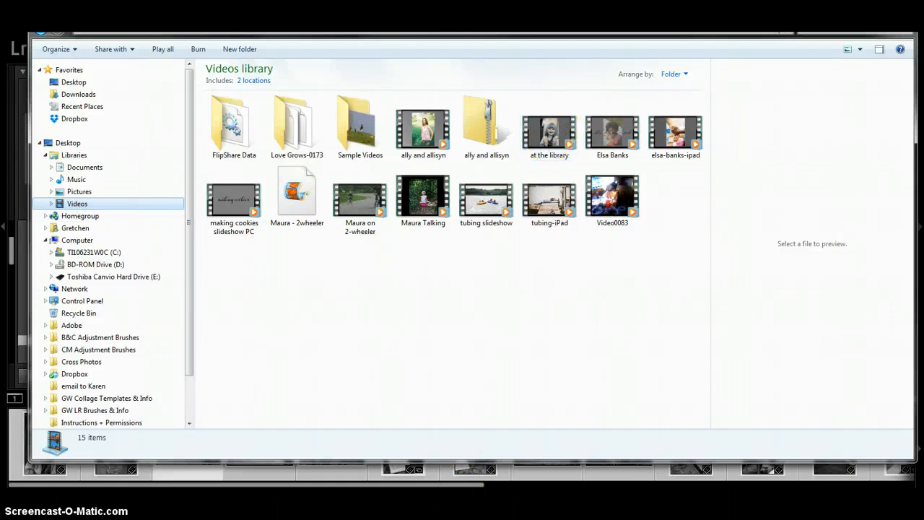
pyautogui.click(846, 9)
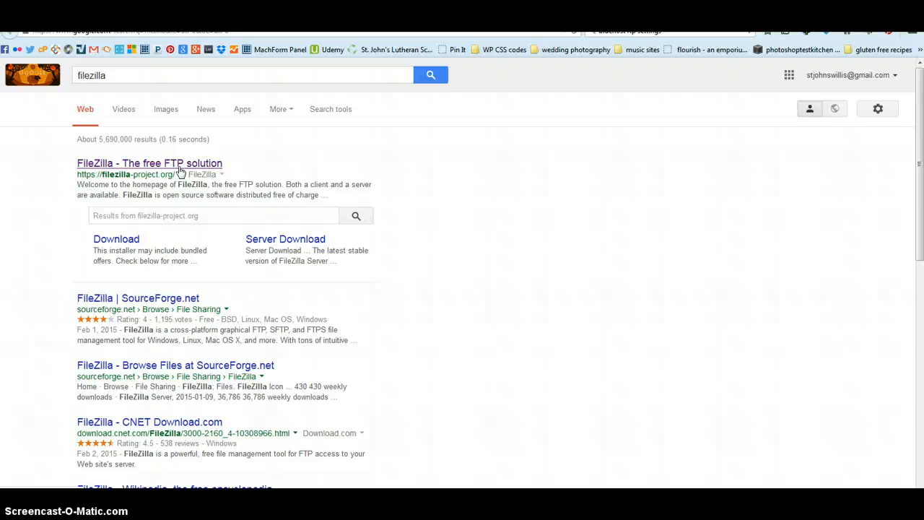
# Open the 'How to create an FTP Account - Bluehost' result from the bluehost ftp settings search.
pyautogui.click(179, 166)
pyautogui.click(309, 14)
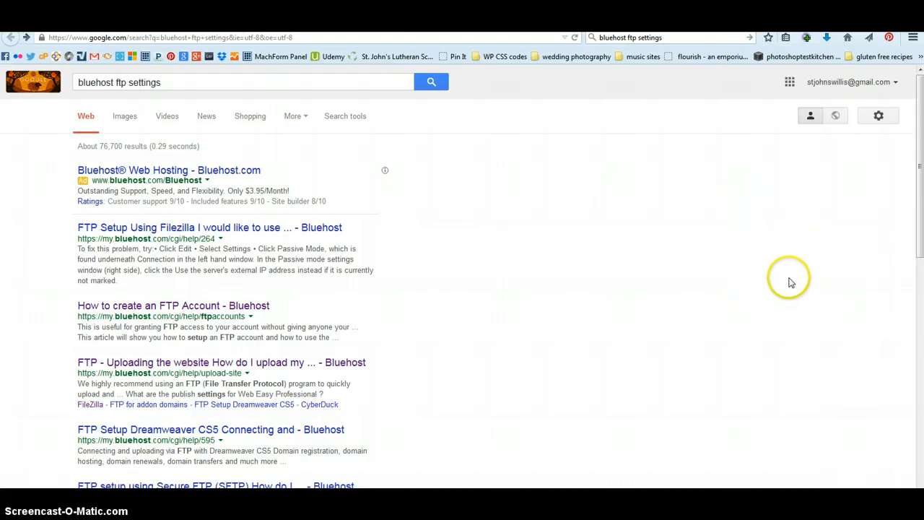
pyautogui.click(264, 309)
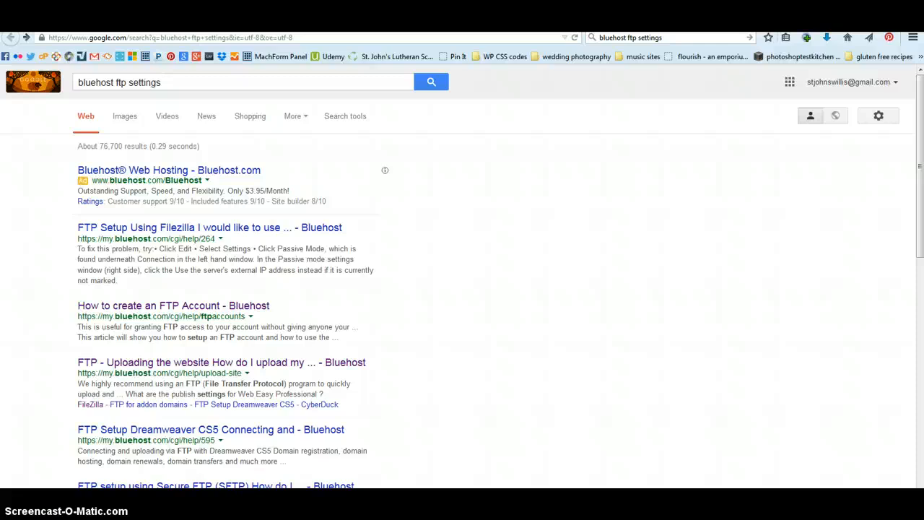
pyautogui.moveTo(74, 514)
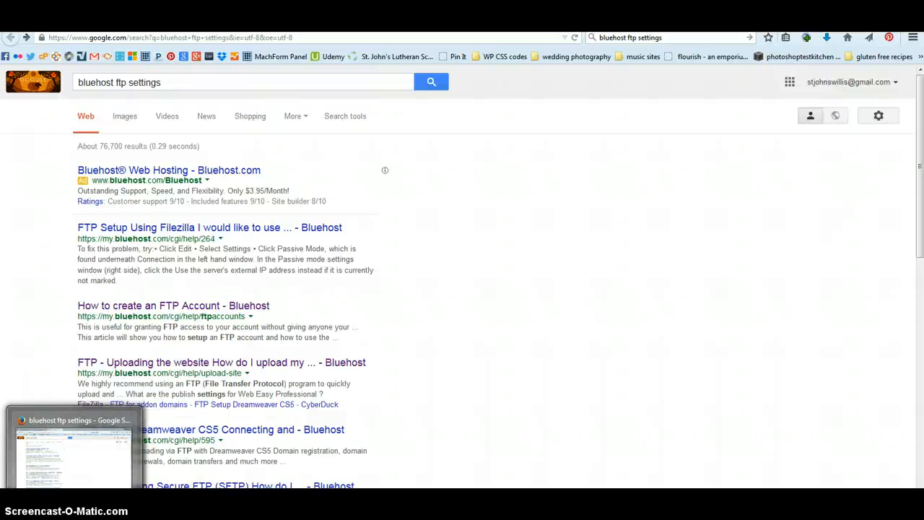
# Launch FileZilla from All Programs > FileZilla FTP Client in the Start menu.
pyautogui.click(16, 509)
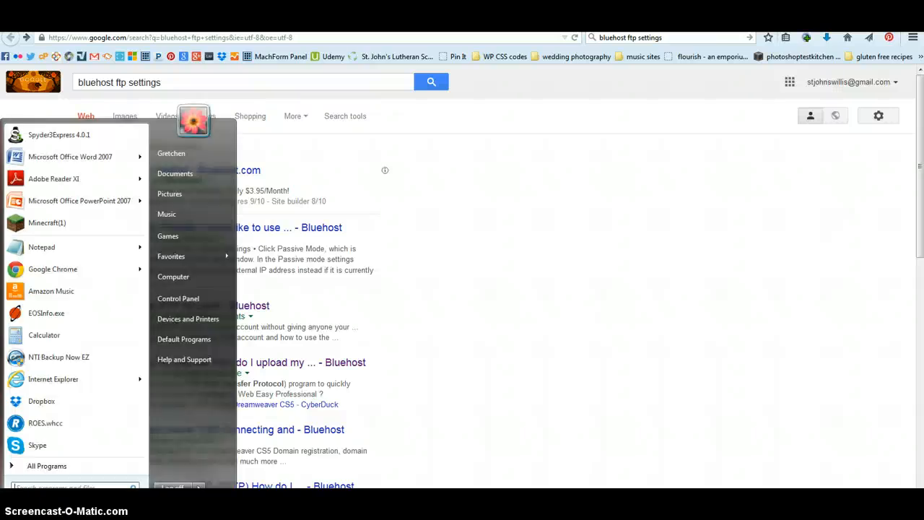
pyautogui.click(37, 468)
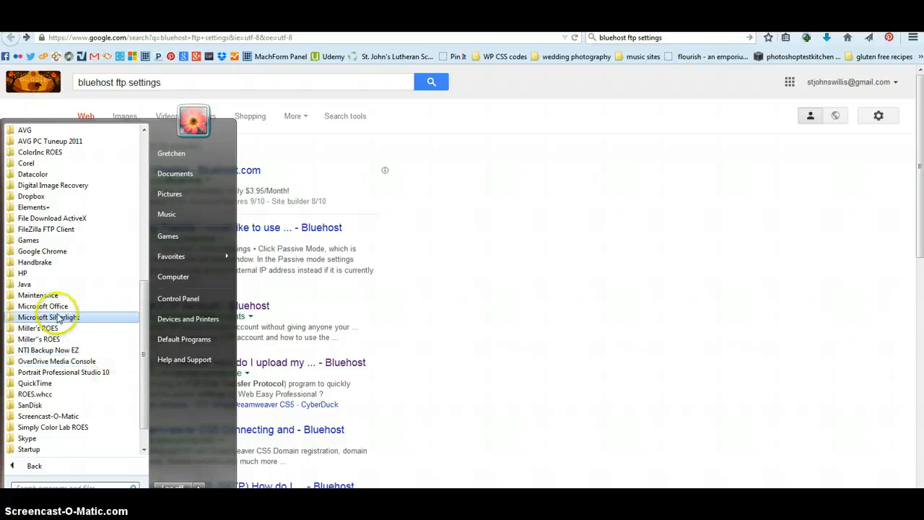
pyautogui.click(54, 229)
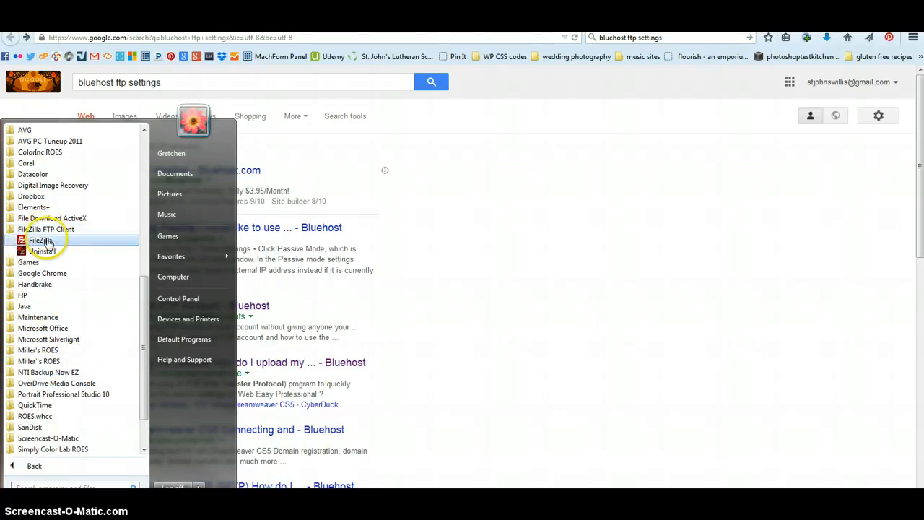
pyautogui.click(45, 241)
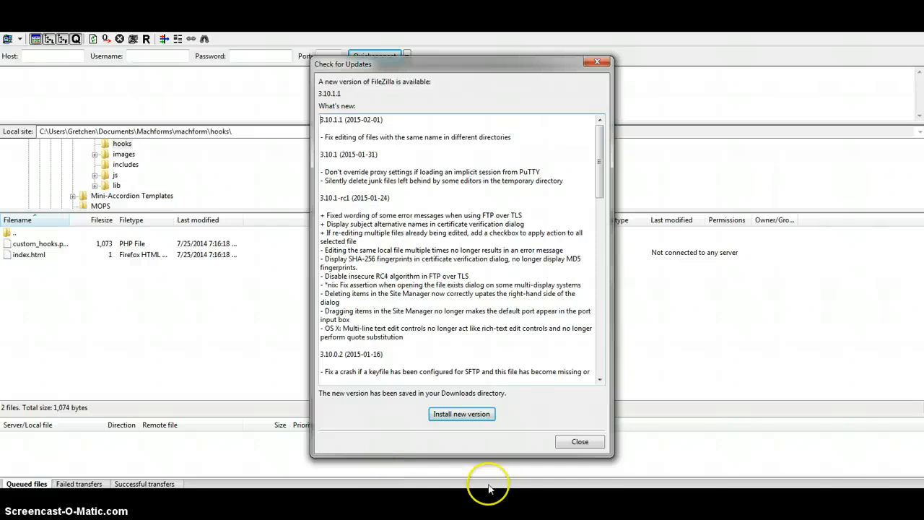
# Dismiss the update notice and quickconnect on port 21 using the site's FTP host, username and password.
pyautogui.click(581, 441)
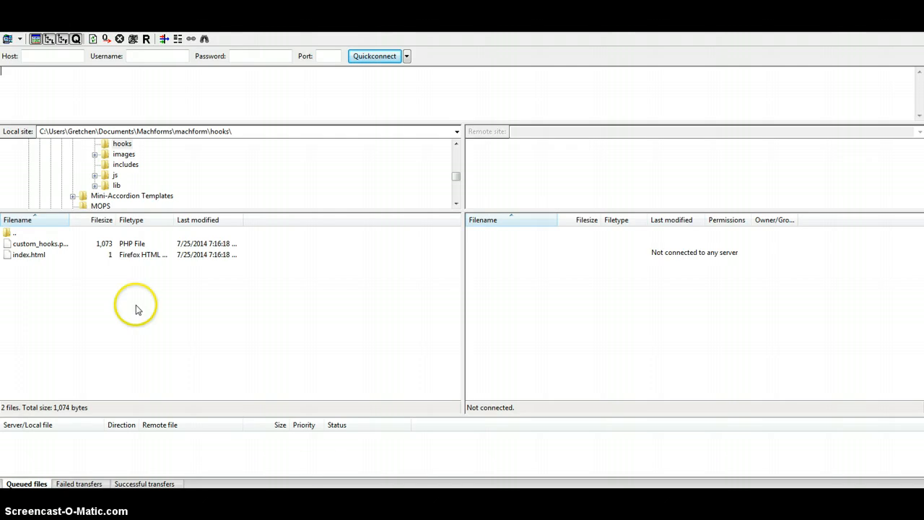
pyautogui.click(63, 55)
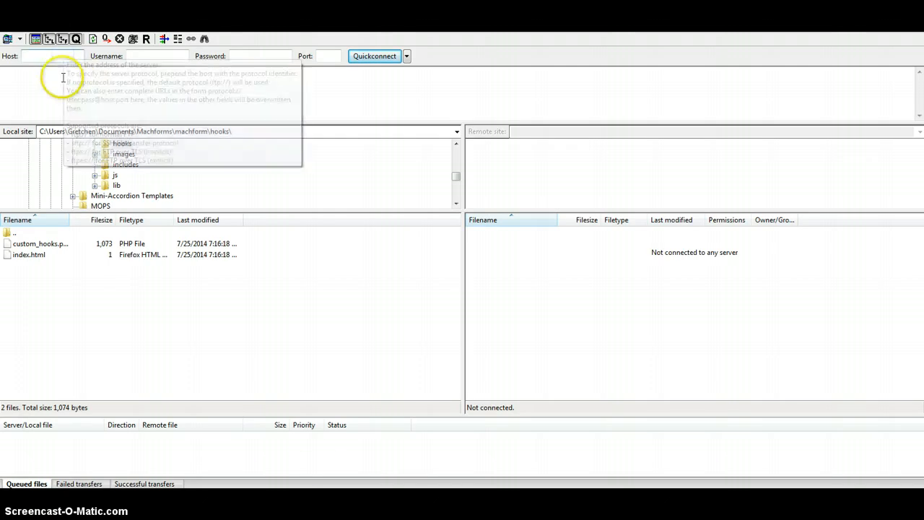
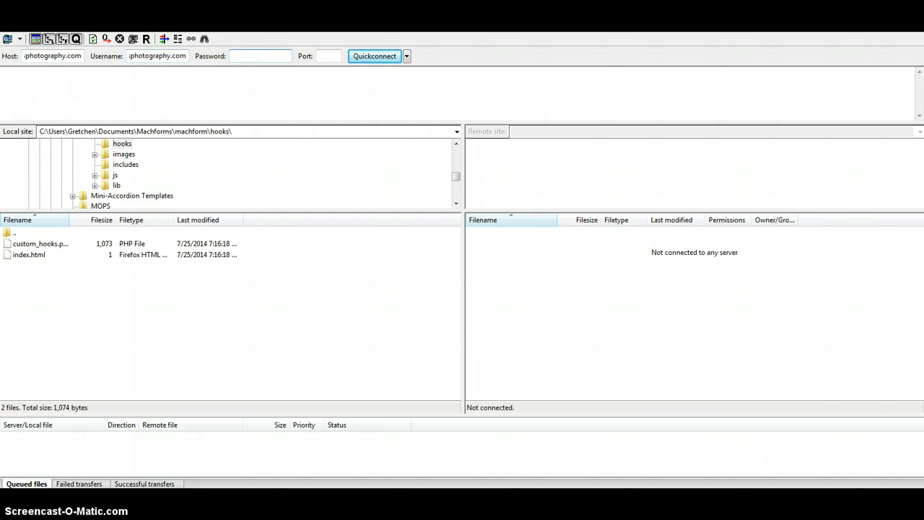
pyautogui.write('•')
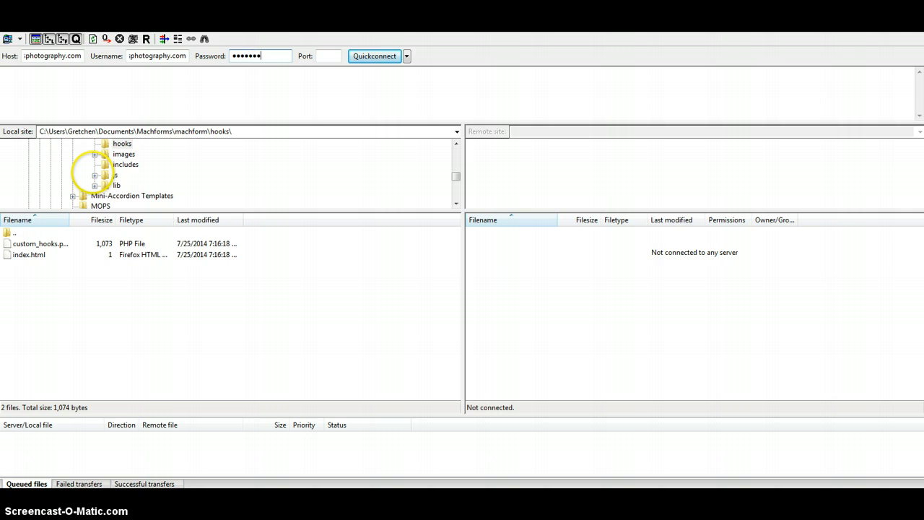
pyautogui.write('••')
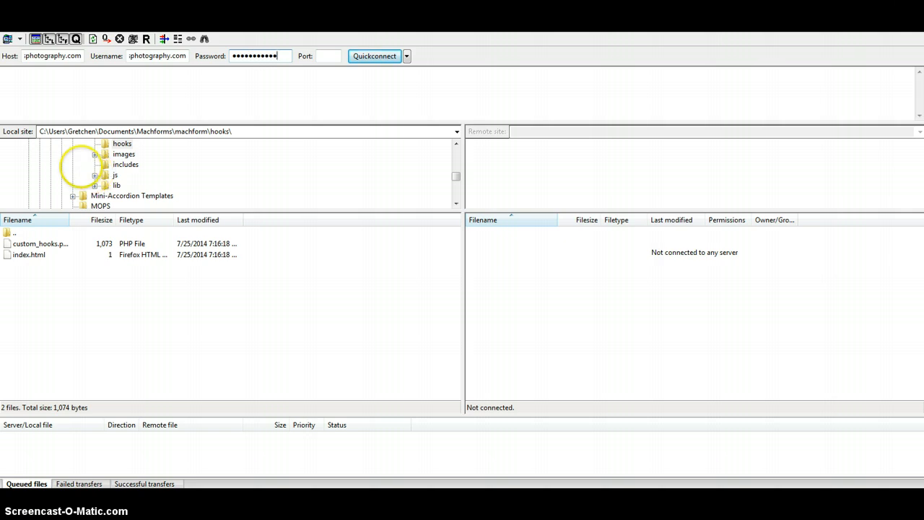
pyautogui.click(324, 56)
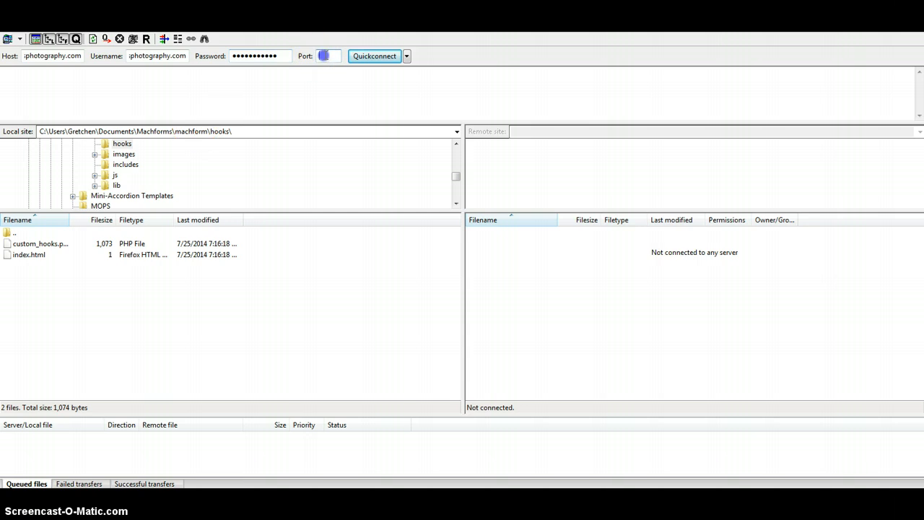
pyautogui.click(381, 56)
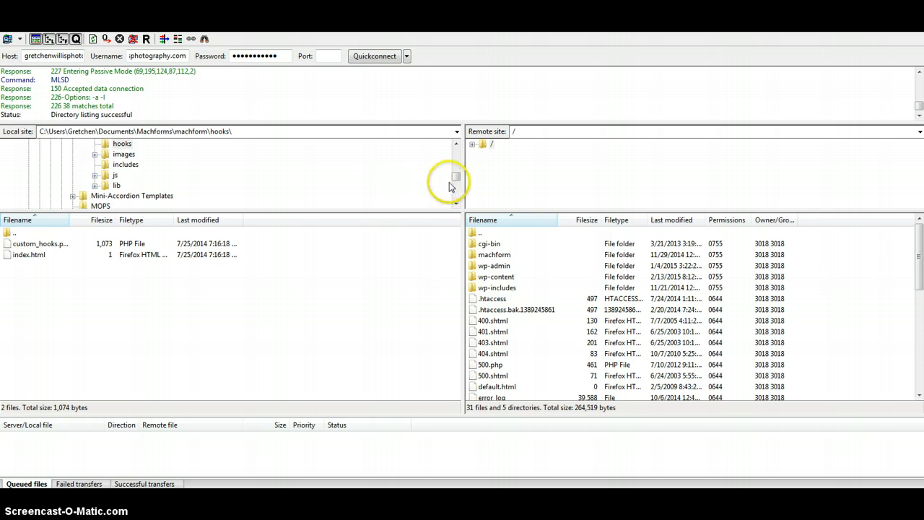
# Scroll through FileZilla's local site directory tree.
pyautogui.moveTo(458, 181)
pyautogui.mouseDown()
pyautogui.moveTo(458, 154)
pyautogui.moveTo(460, 167)
pyautogui.mouseUp()
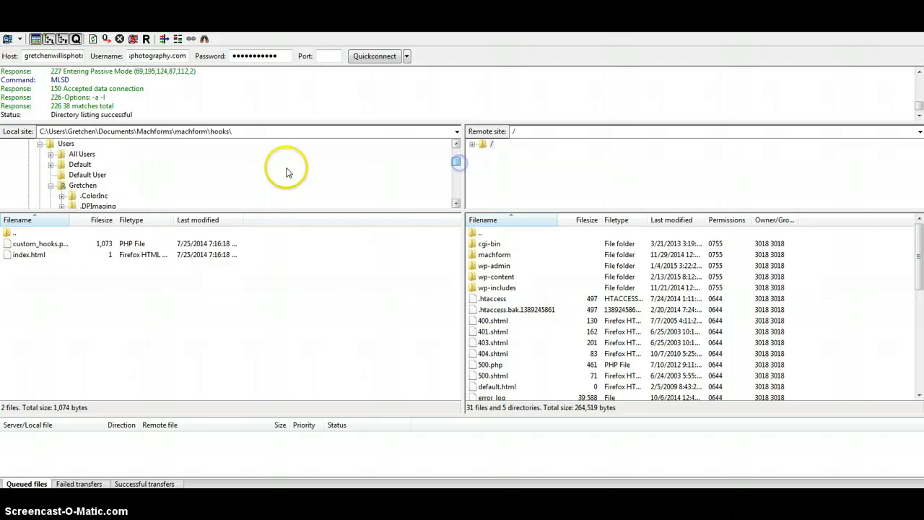
pyautogui.click(456, 204)
pyautogui.click(456, 204)
pyautogui.click(456, 204)
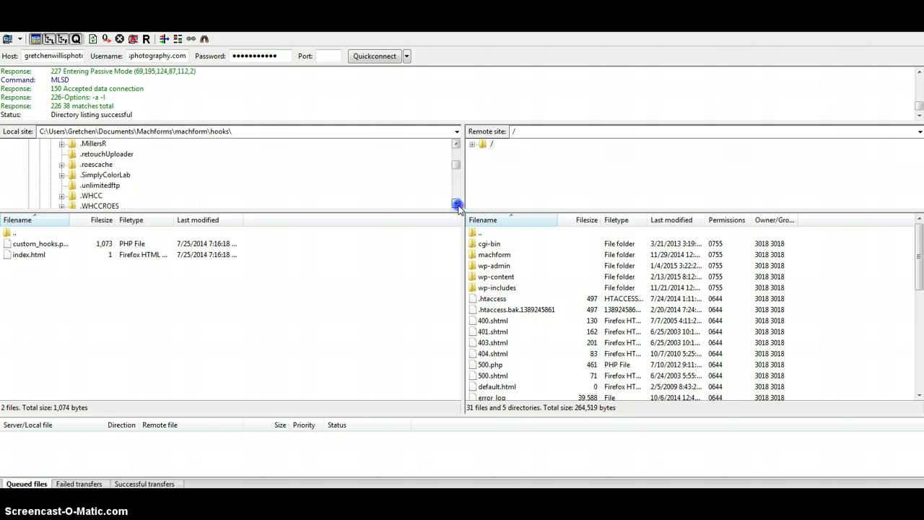
pyautogui.click(457, 205)
pyautogui.click(456, 205)
pyautogui.click(457, 204)
pyautogui.click(456, 204)
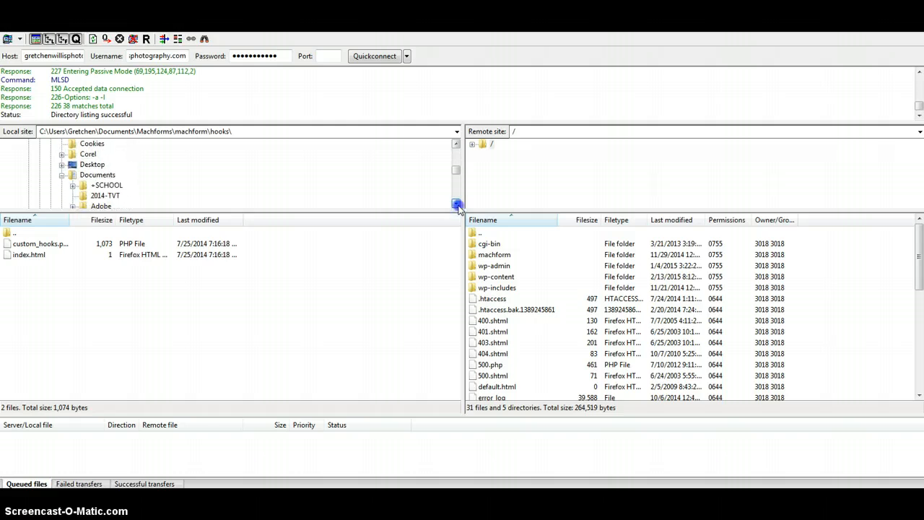
pyautogui.click(456, 204)
pyautogui.click(456, 205)
pyautogui.click(456, 204)
pyautogui.click(456, 204)
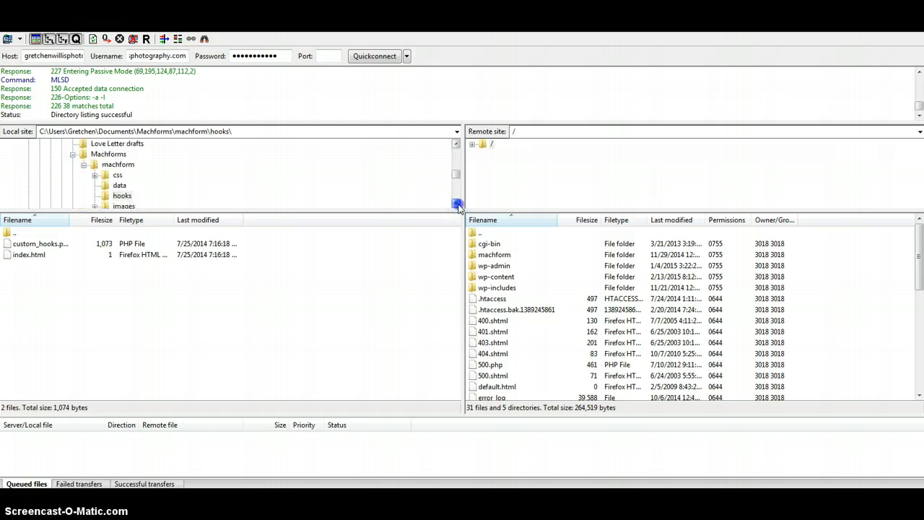
pyautogui.click(456, 204)
pyautogui.click(456, 204)
pyautogui.click(456, 205)
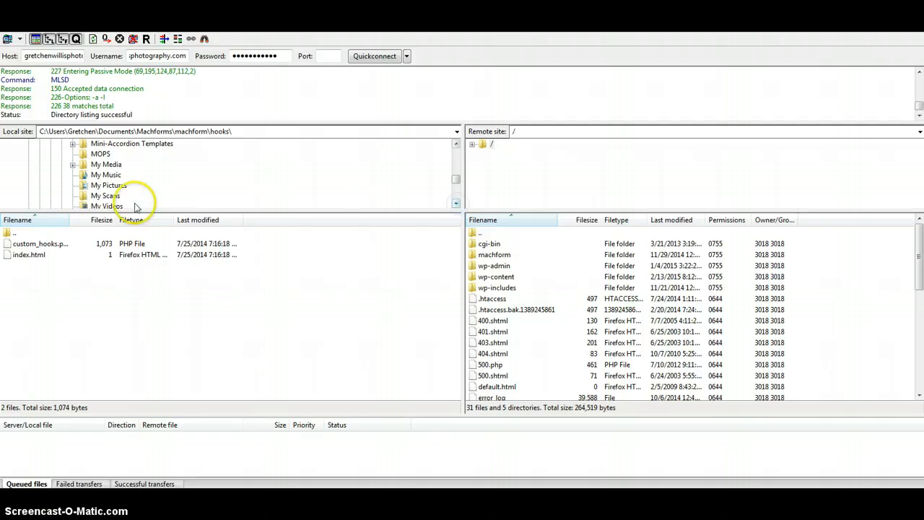
# Open the local Videos folder and select at the library.mp4.
pyautogui.click(110, 205)
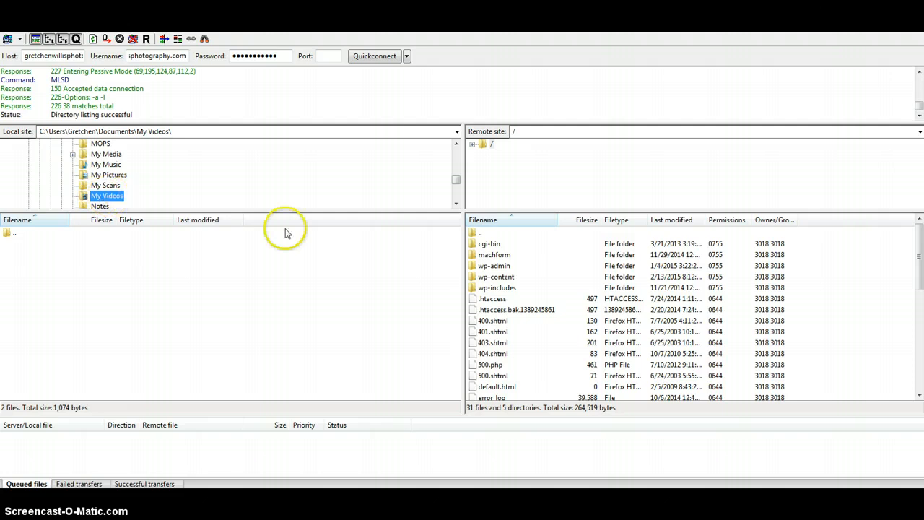
pyautogui.click(7, 234)
pyautogui.doubleClick(7, 234)
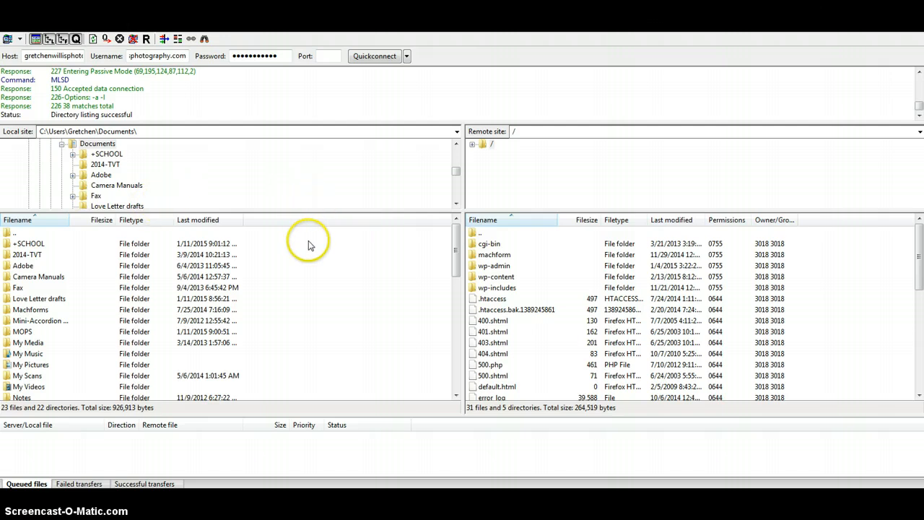
pyautogui.scroll(-5, 307, 246)
pyautogui.scroll(2, 308, 245)
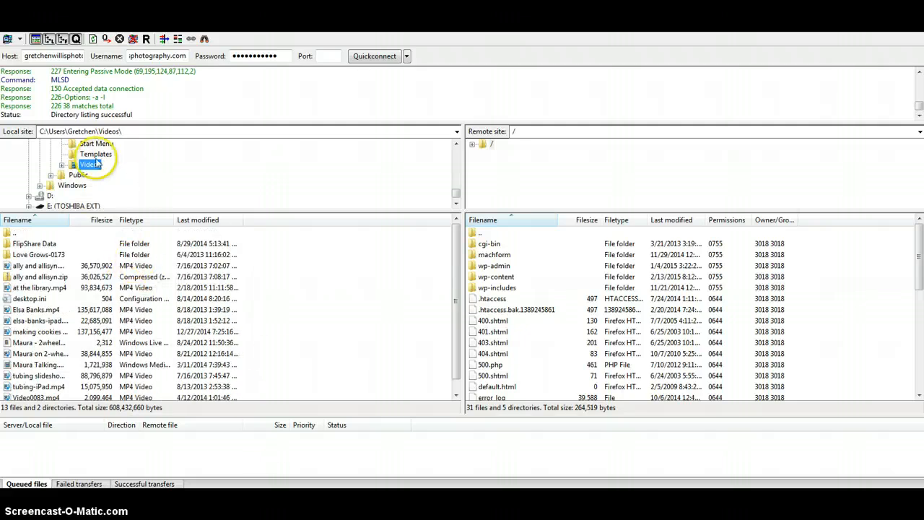
pyautogui.scroll(-1, 97, 161)
pyautogui.scroll(3, 97, 162)
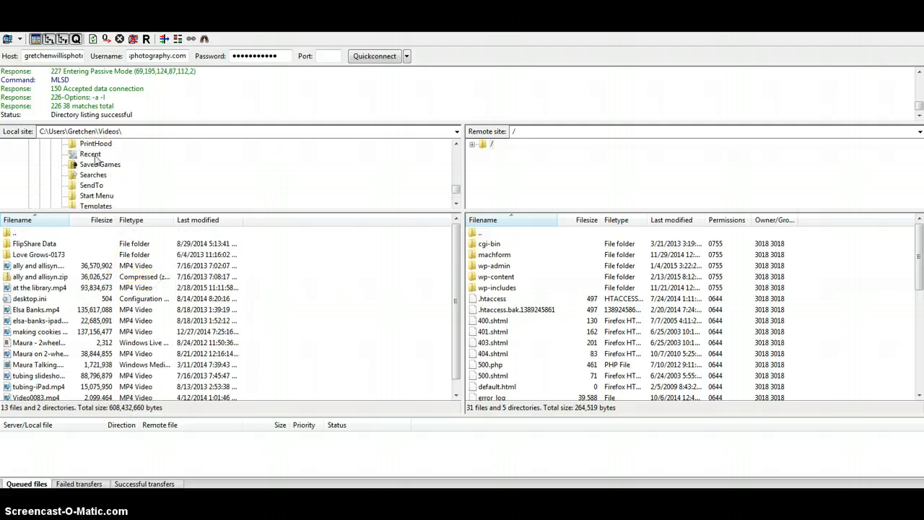
pyautogui.click(26, 290)
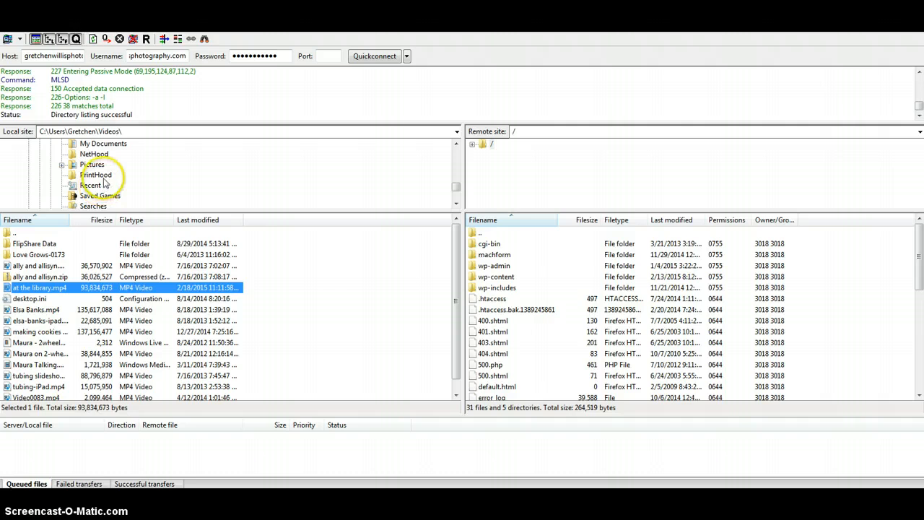
# Queue at the library.mp4 for upload to the remote root folder.
pyautogui.moveTo(453, 195)
pyautogui.mouseDown()
pyautogui.moveTo(458, 170)
pyautogui.moveTo(459, 197)
pyautogui.mouseUp()
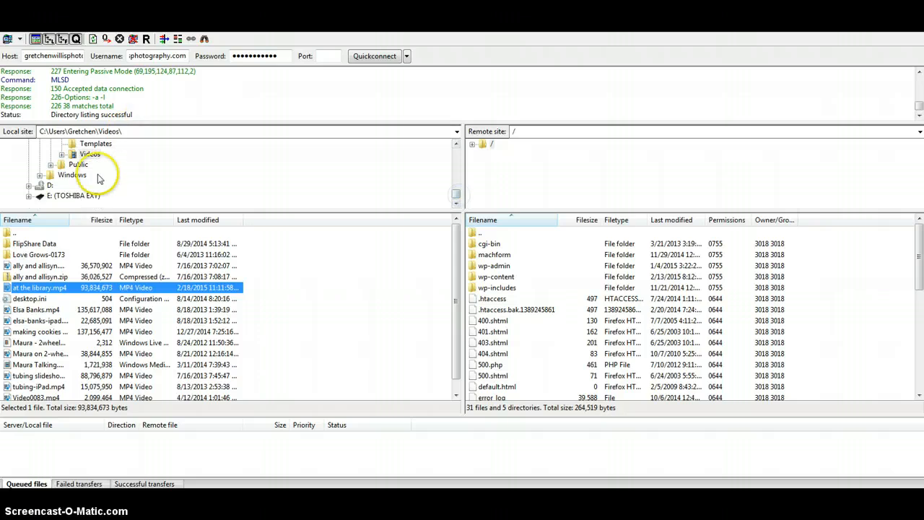
pyautogui.click(32, 265)
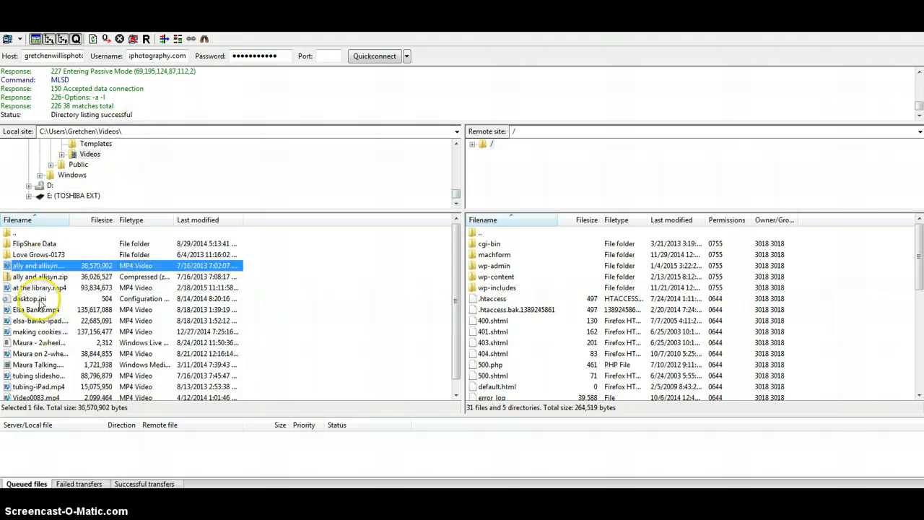
pyautogui.click(36, 288)
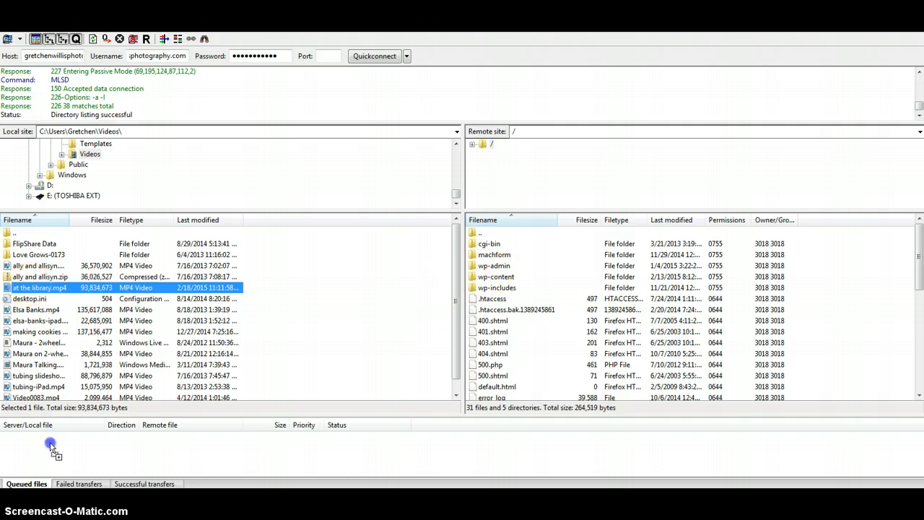
pyautogui.moveTo(40, 288); pyautogui.dragTo(51, 450)
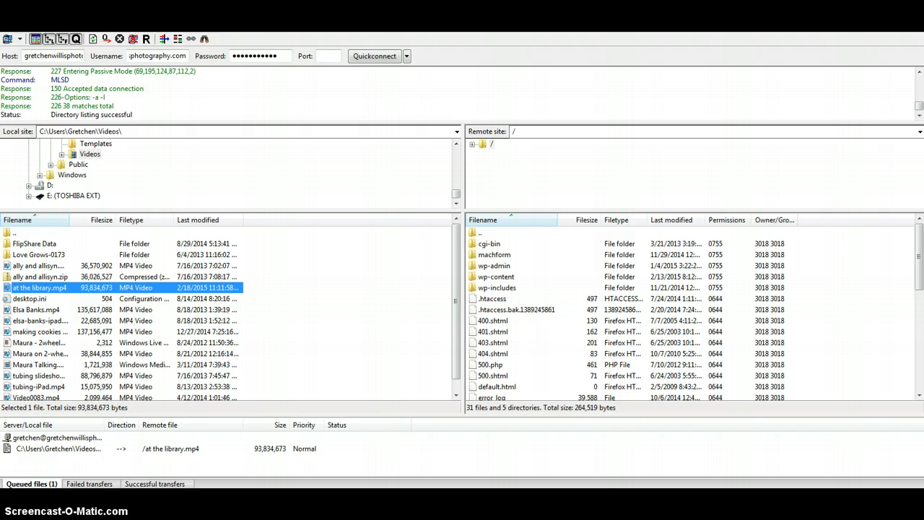
# Process the queue so the video uploads to the server.
pyautogui.click(51, 487)
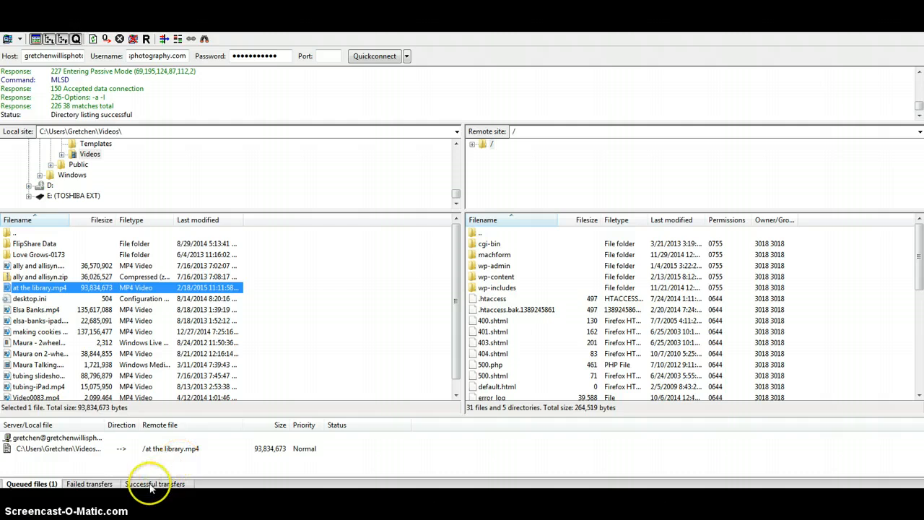
pyautogui.click(110, 450)
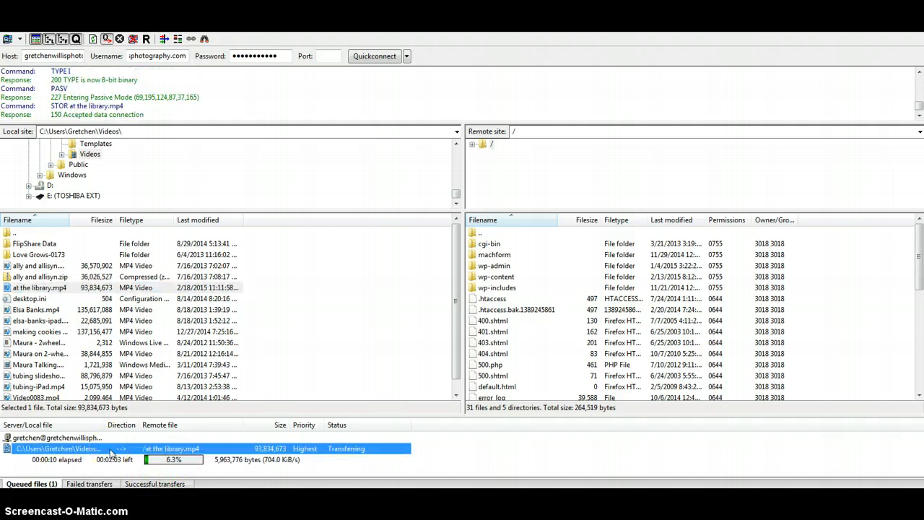
pyautogui.rightClick(116, 449)
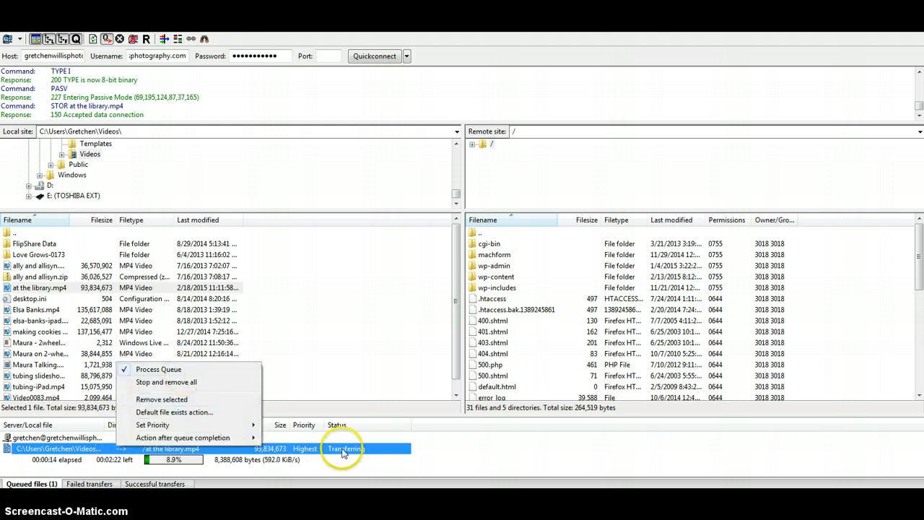
pyautogui.click(442, 458)
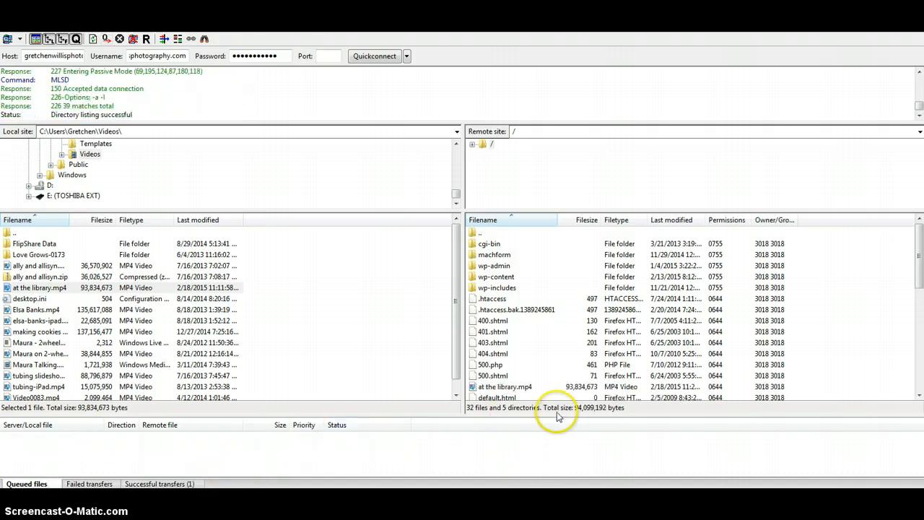
# Copy the URL of the uploaded at the library.mp4 from the remote file list.
pyautogui.click(507, 389)
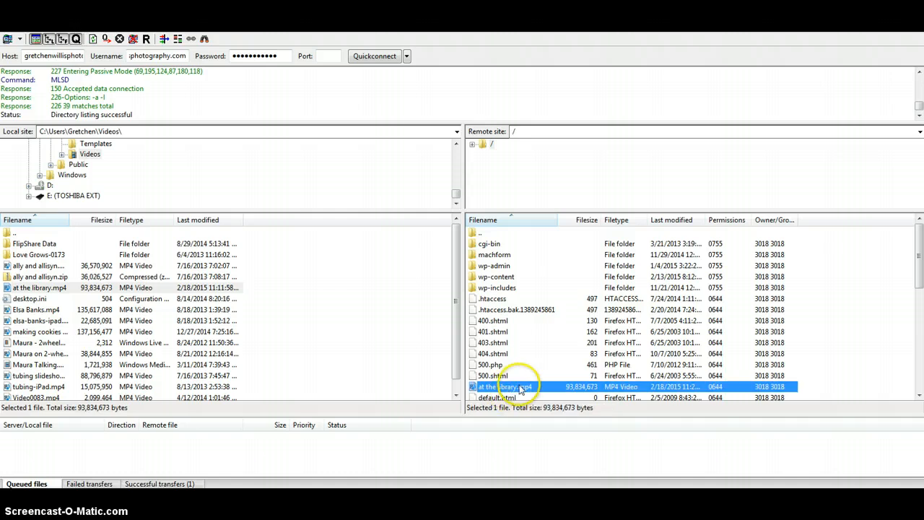
pyautogui.rightClick(521, 388)
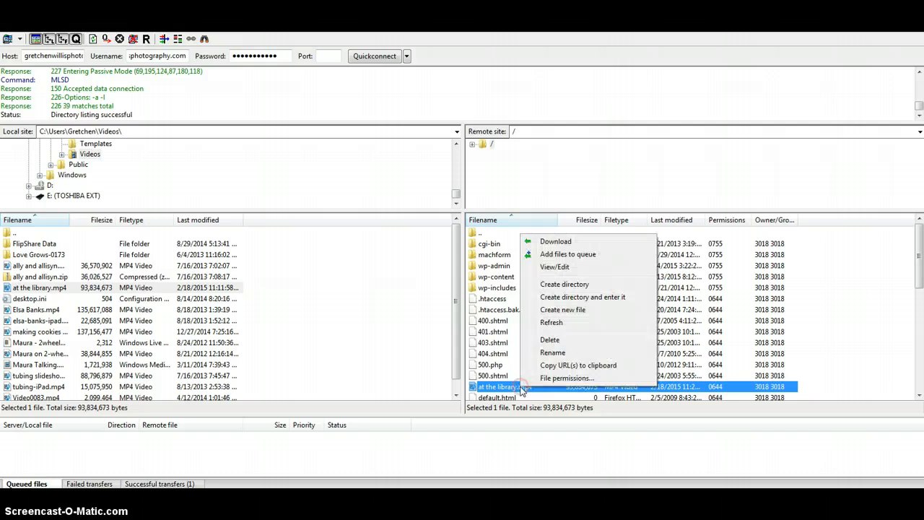
pyautogui.click(561, 367)
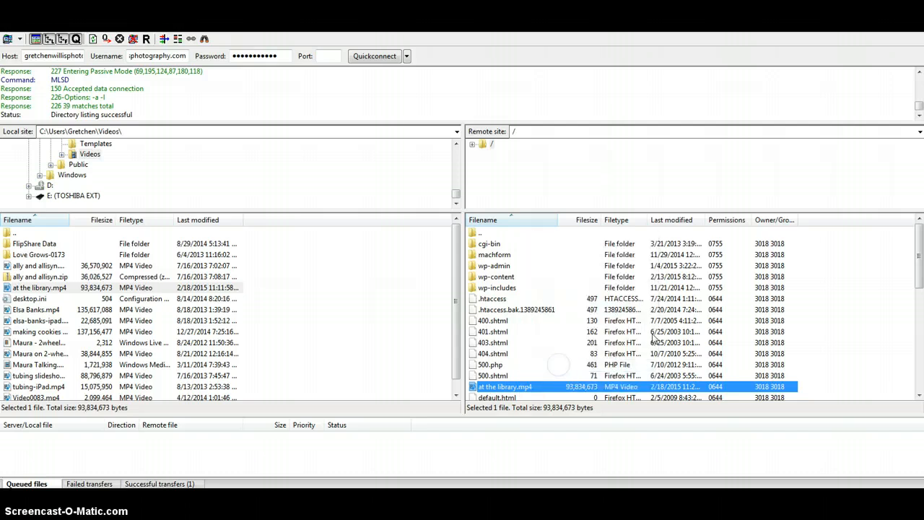
pyautogui.rightClick(565, 388)
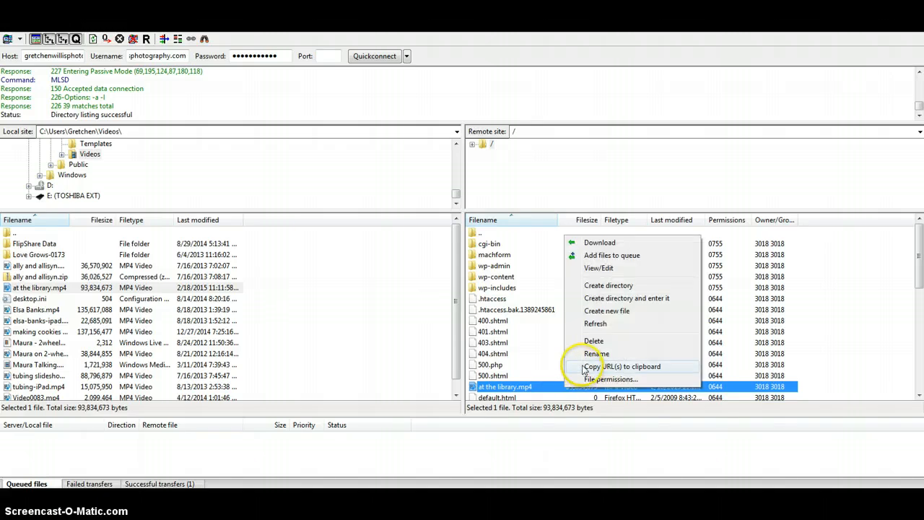
pyautogui.click(582, 366)
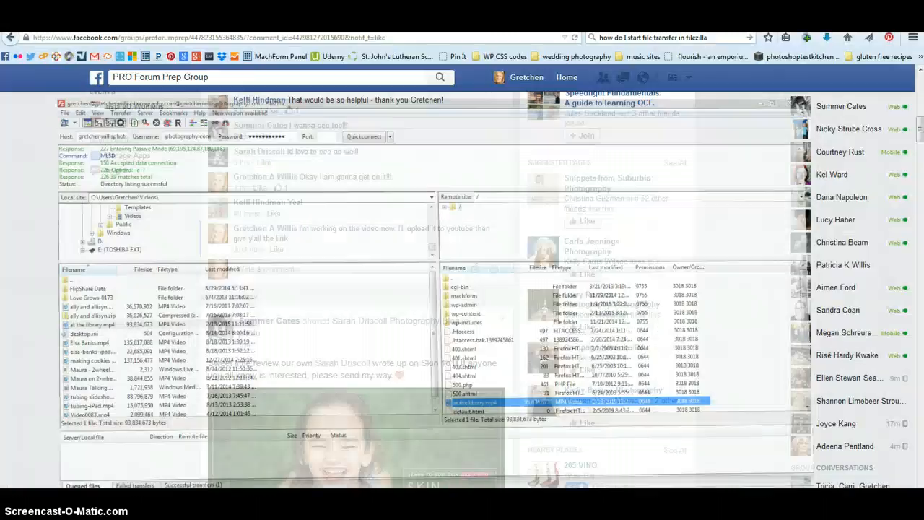
pyautogui.hotkey('ctrl', 't')
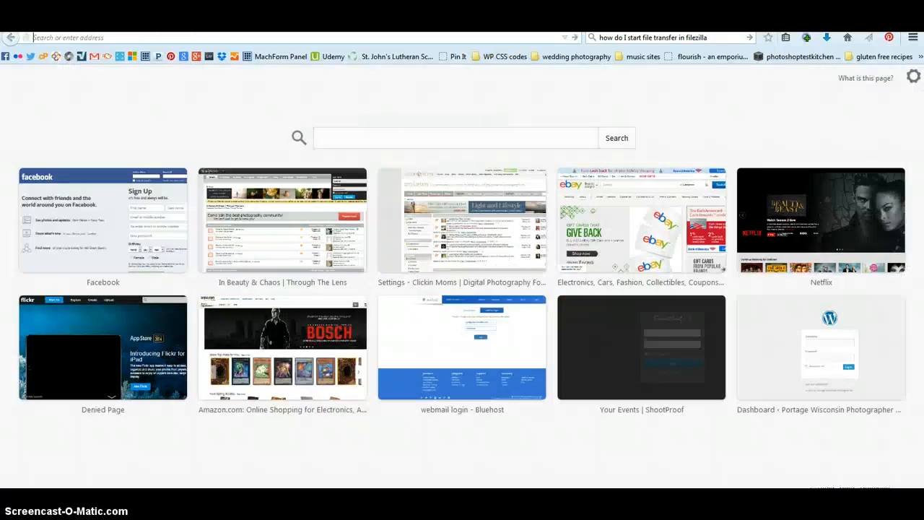
pyautogui.click(459, 41)
pyautogui.rightClick(460, 40)
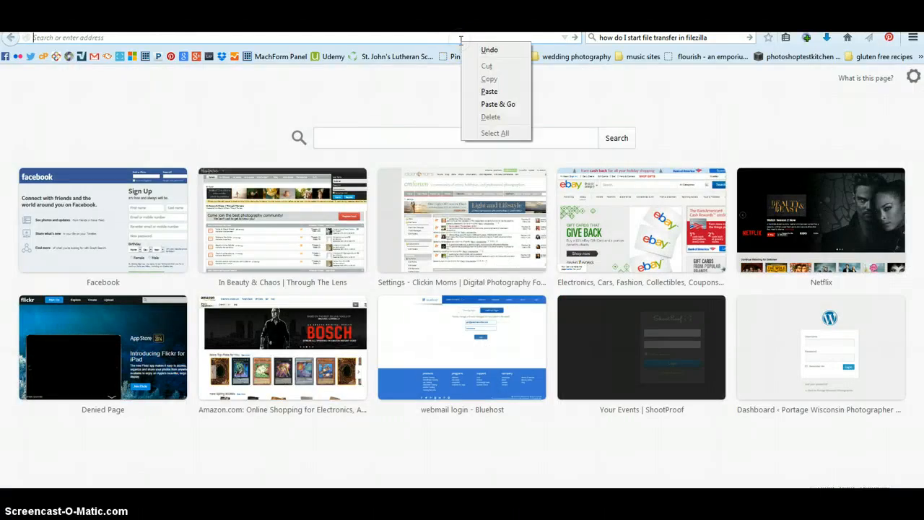
pyautogui.click(510, 92)
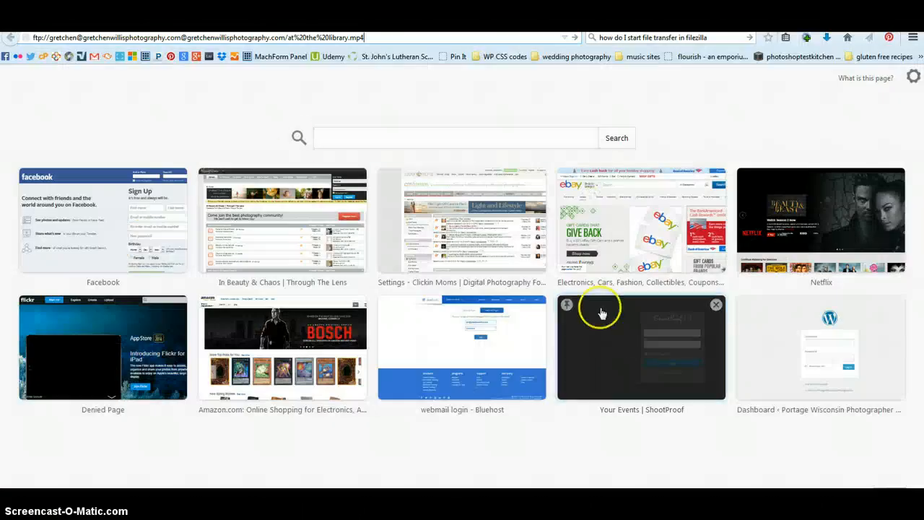
pyautogui.moveTo(184, 36); pyautogui.dragTo(30, 36)
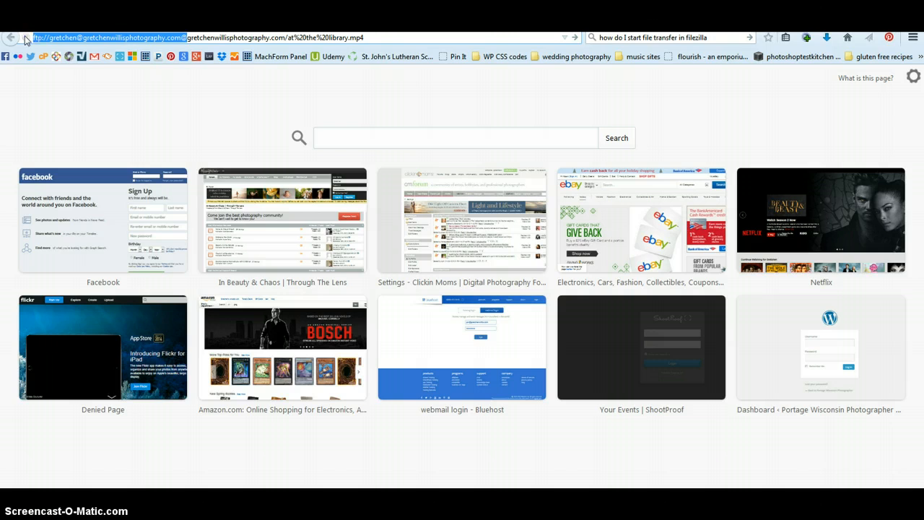
pyautogui.write('http://')
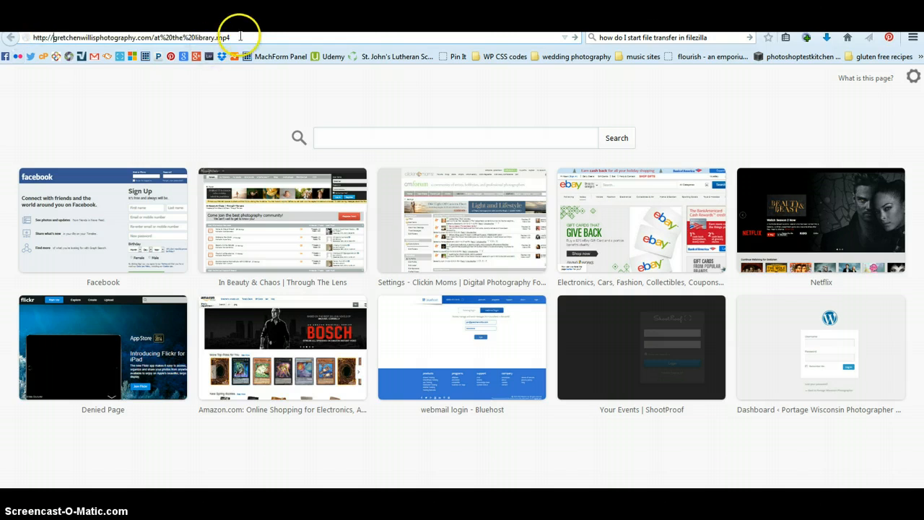
pyautogui.press('Return')
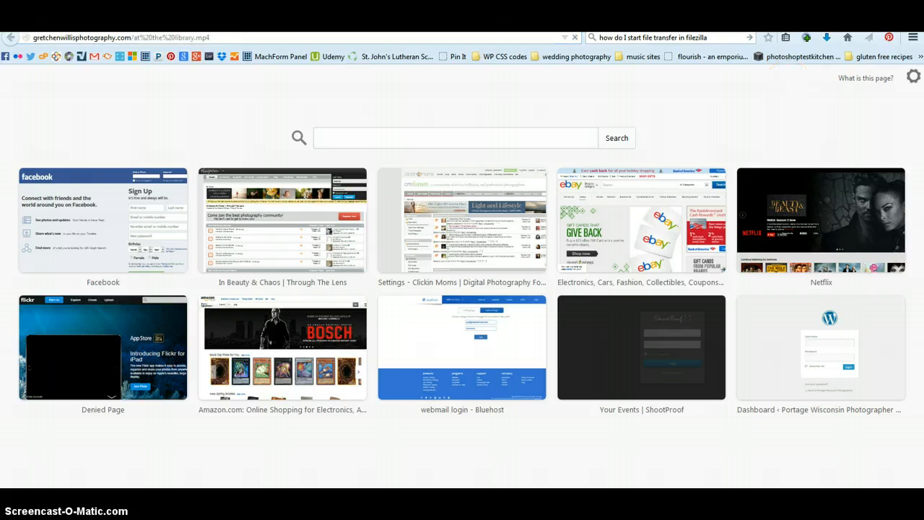